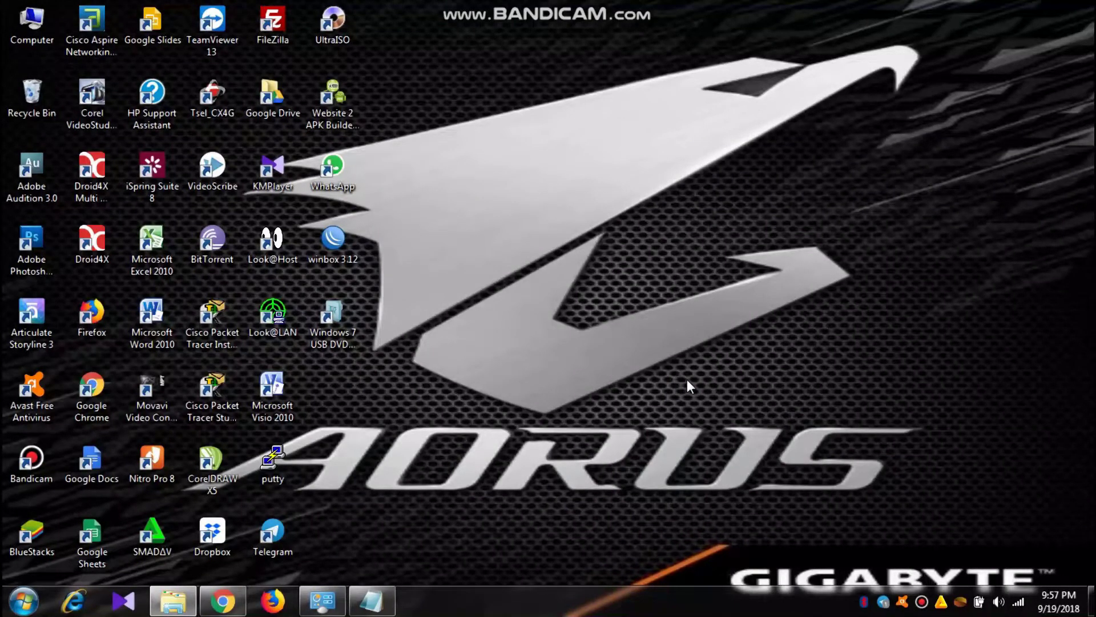
Step: Switch to Chrome, close the developer tools and check PC Remote's compatible devices on its Google Play page
left_click(228, 598)
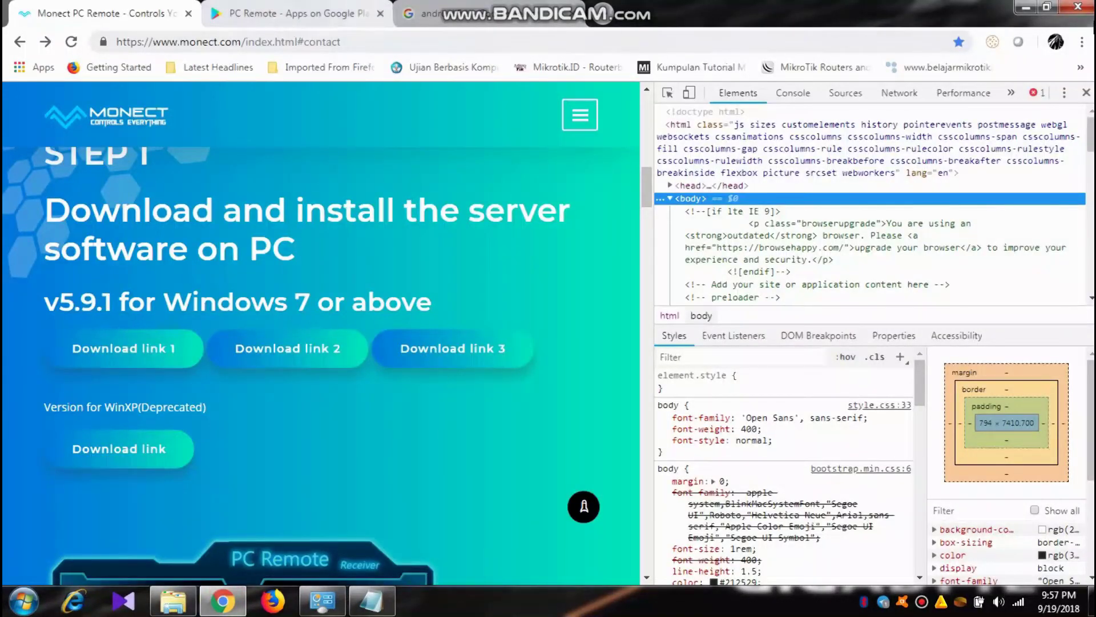
left_click(1086, 93)
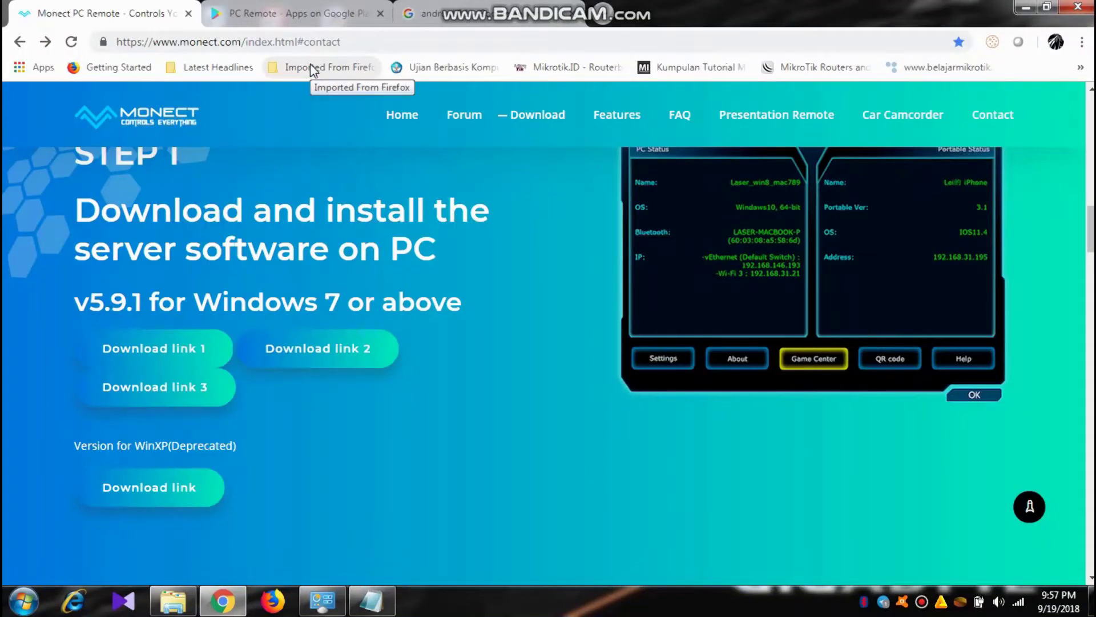
left_click(301, 20)
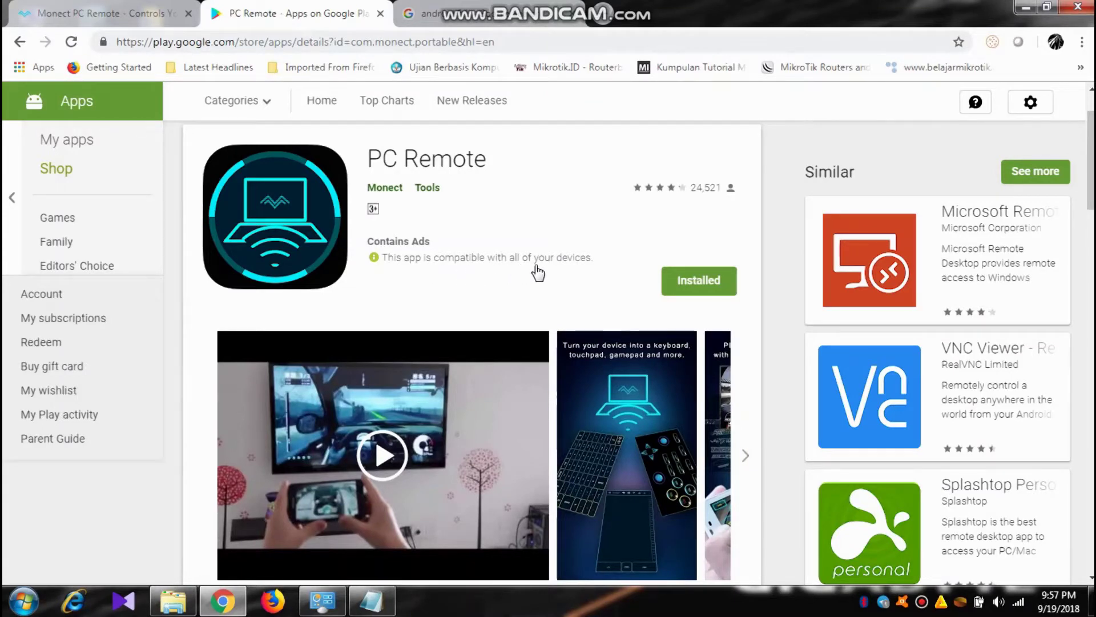
left_click(567, 262)
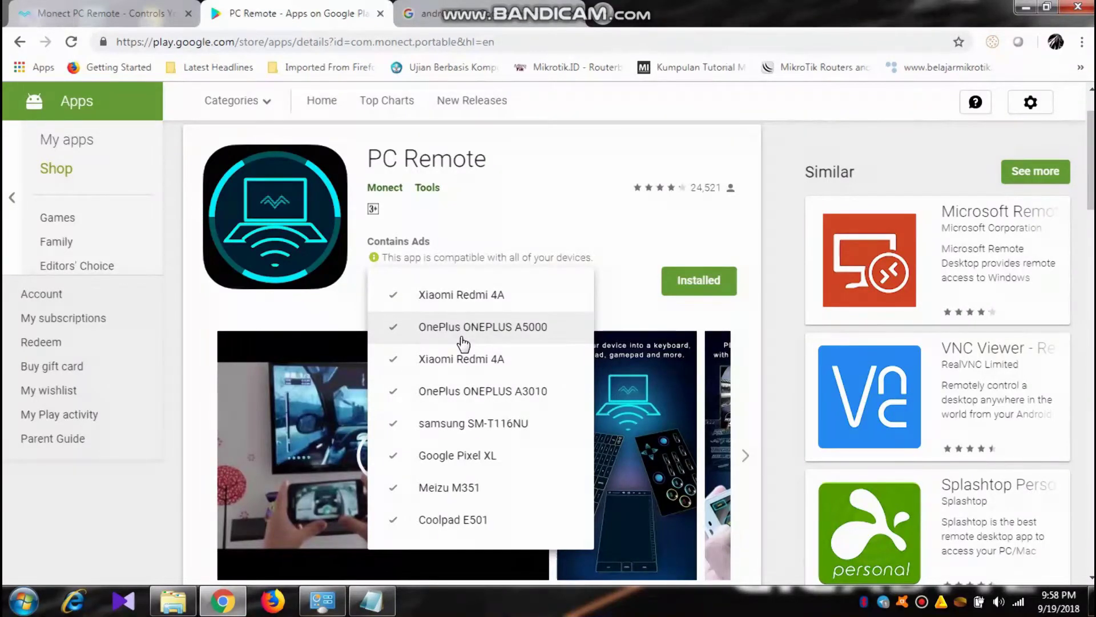
left_click(483, 228)
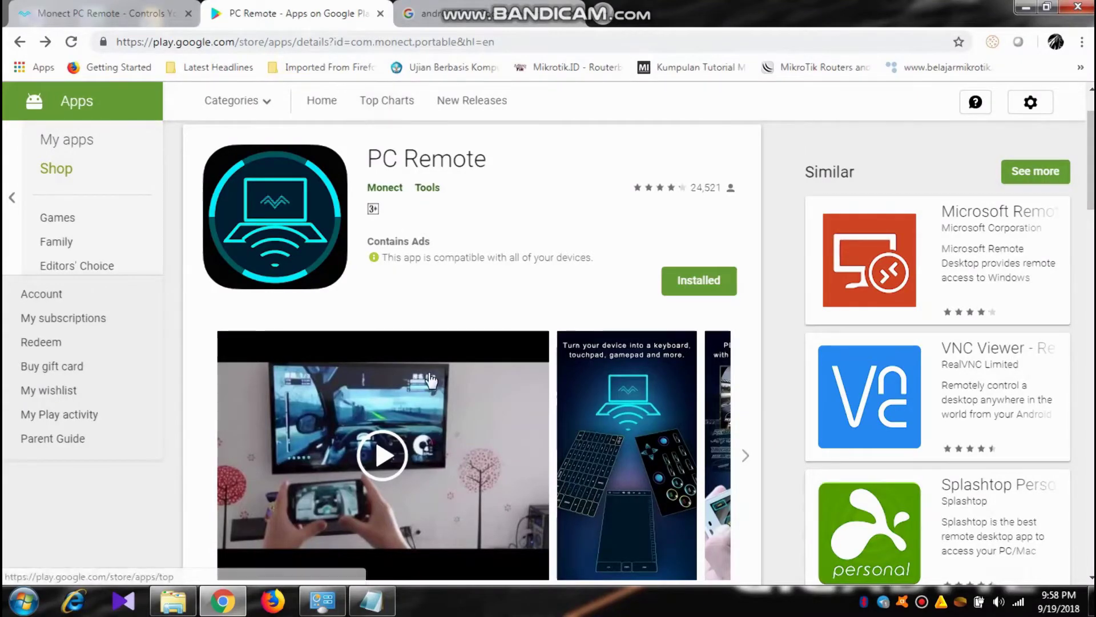
Step: Find the receiver's download address in the PC Remote description and view the download links on the Monect site
scroll(428, 379, "down", 7)
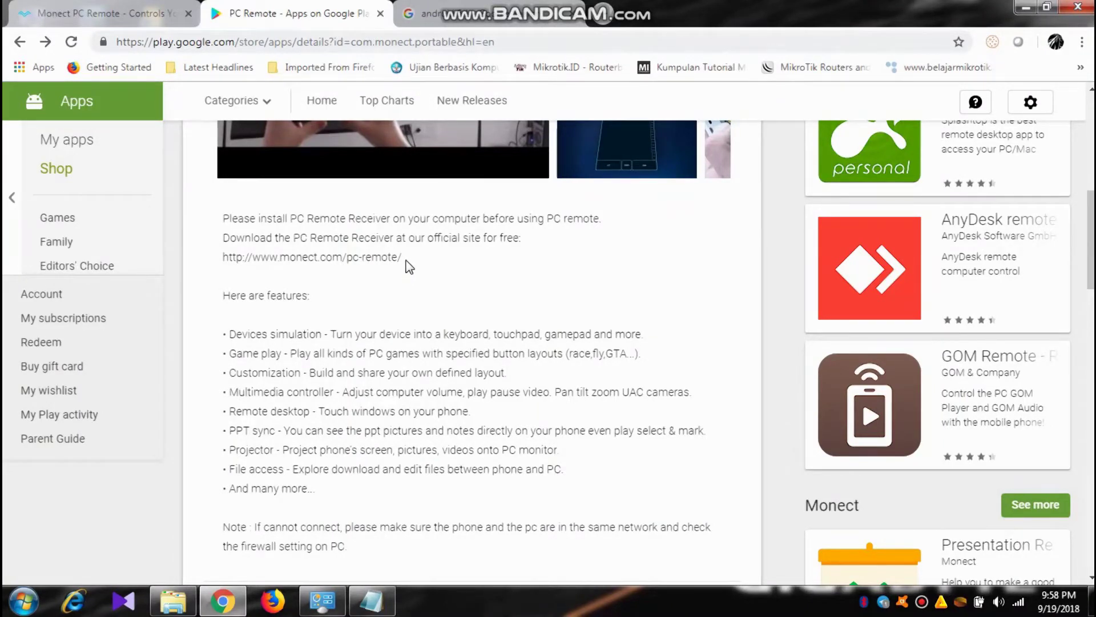
left_click_drag(224, 257, 421, 263)
left_click(422, 260)
left_click(104, 16)
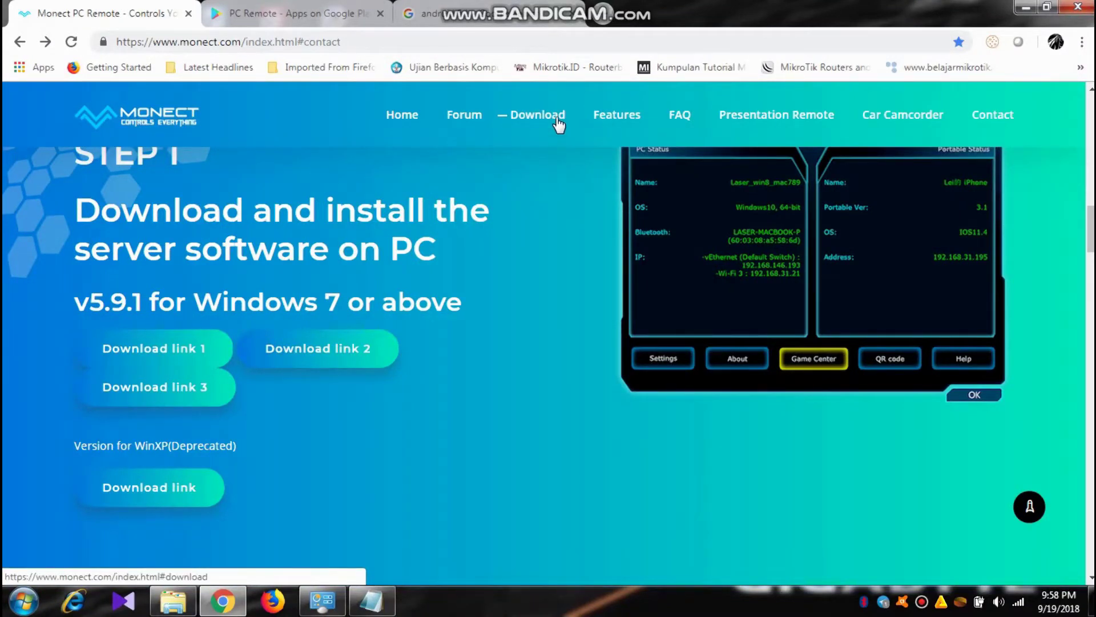
left_click(157, 363)
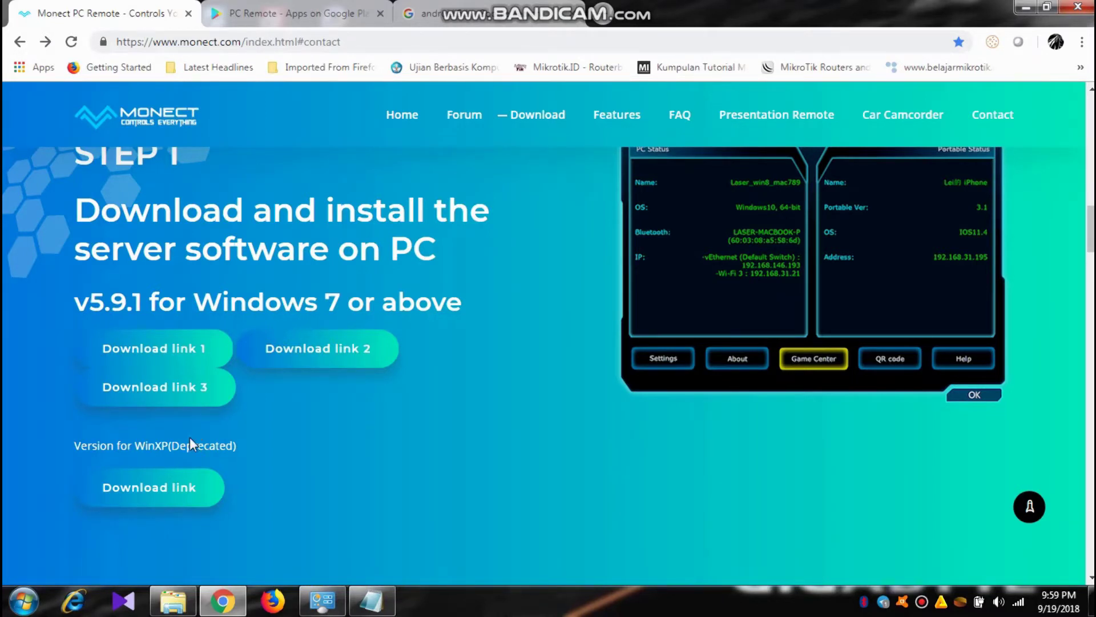
Step: Review the PC Remote listing on Google Play again, highlighting its list of features from devices simulation to file access
left_click(307, 21)
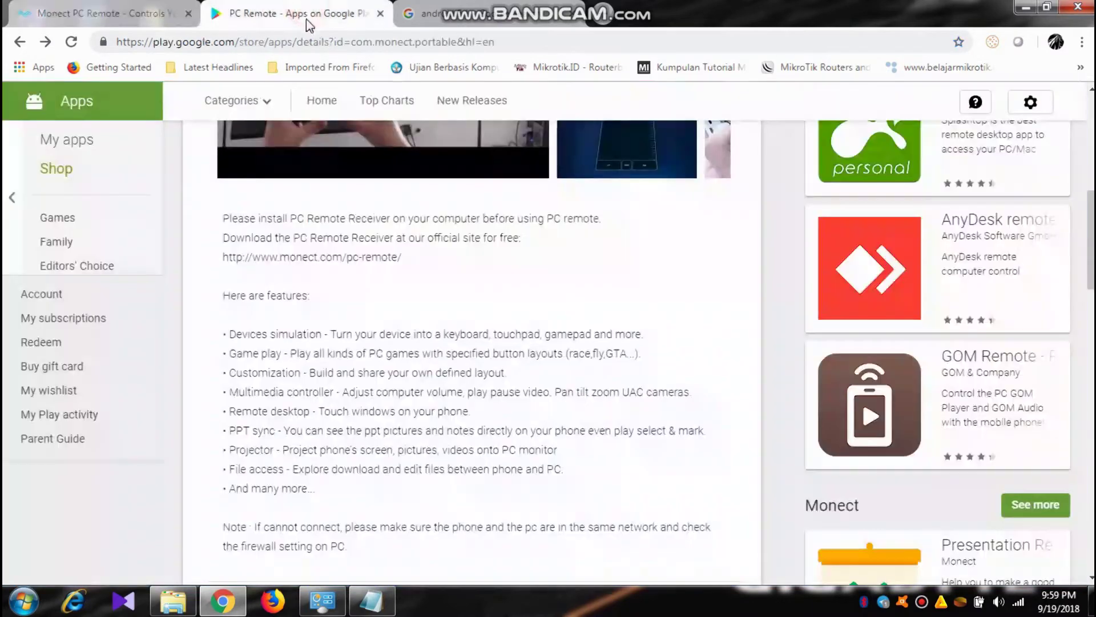
scroll(361, 302, "up", 8)
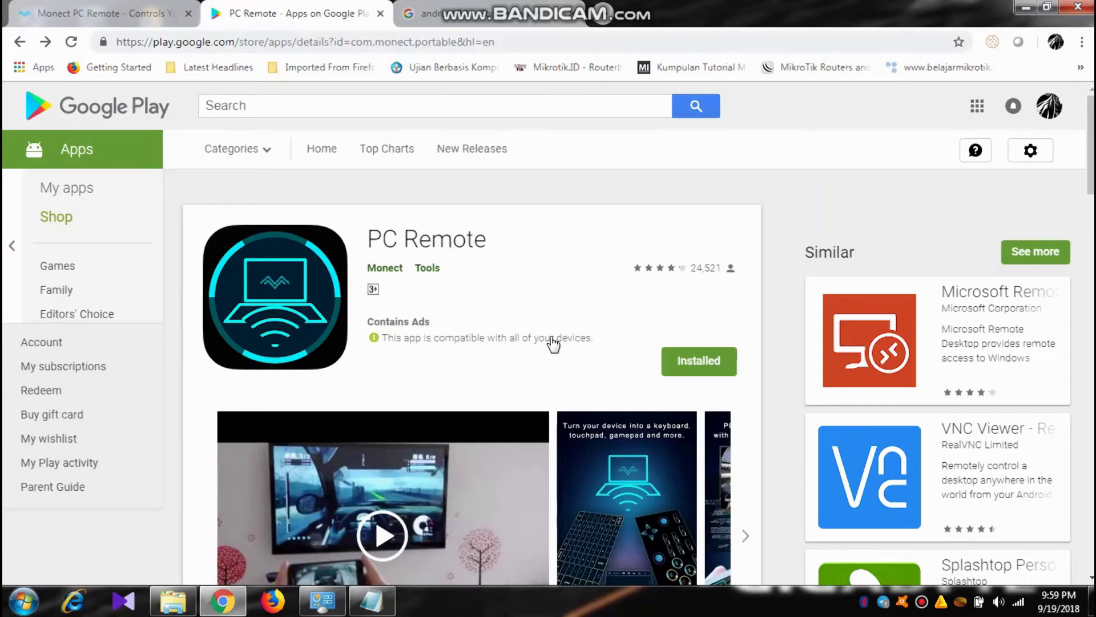
scroll(553, 343, "down", 10)
scroll(550, 341, "up", 3)
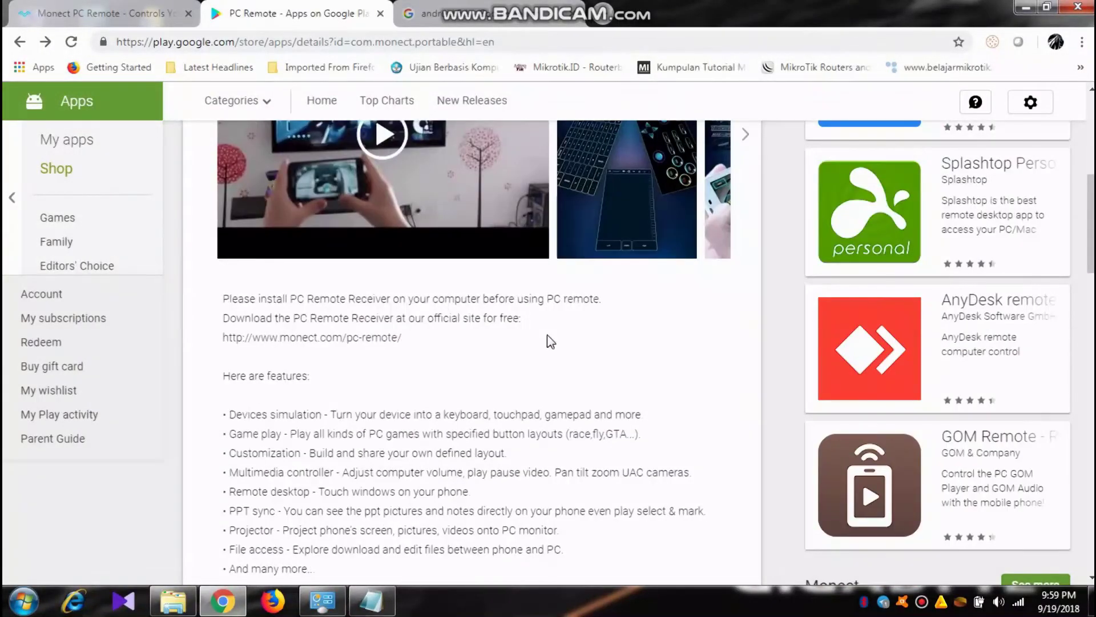
scroll(549, 342, "down", 1)
scroll(548, 334, "down", 1)
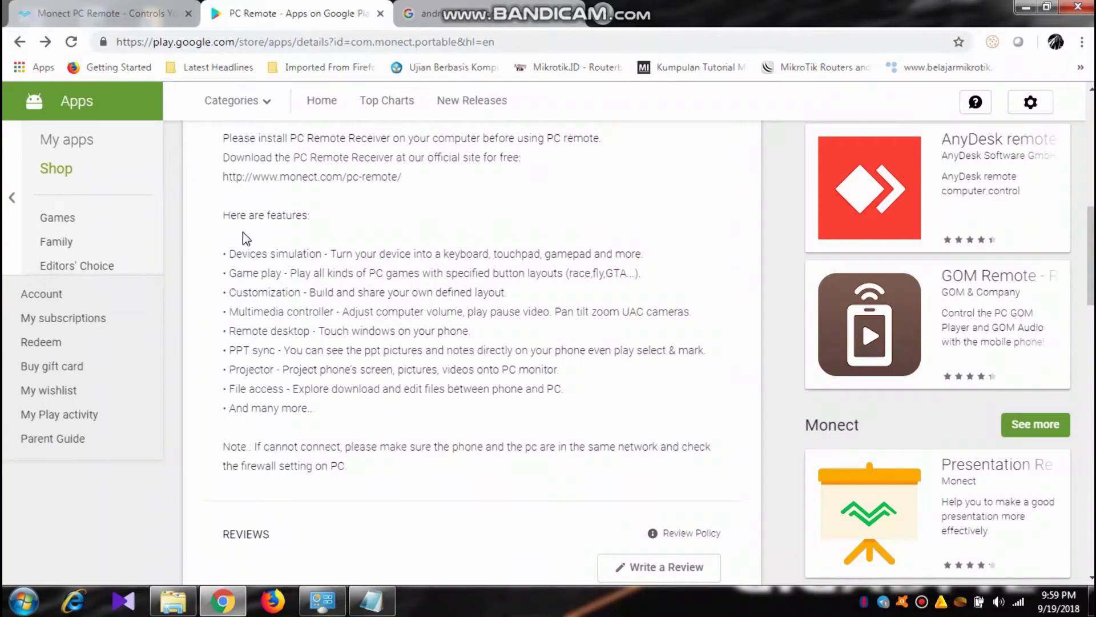
left_click_drag(224, 252, 718, 413)
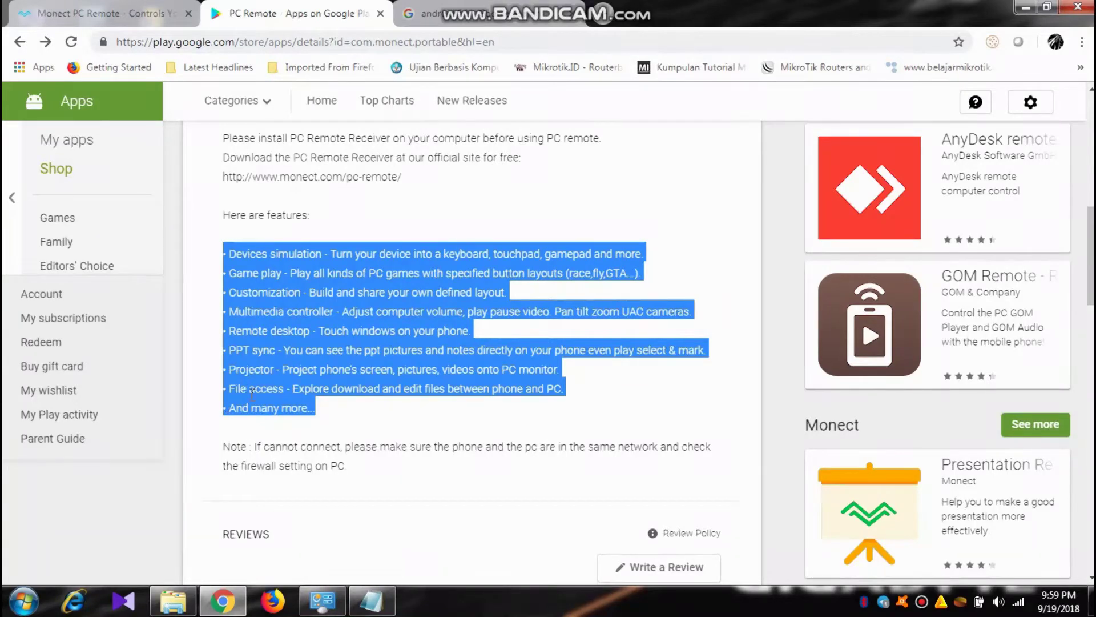
left_click(364, 406)
scroll(387, 390, "up", 5)
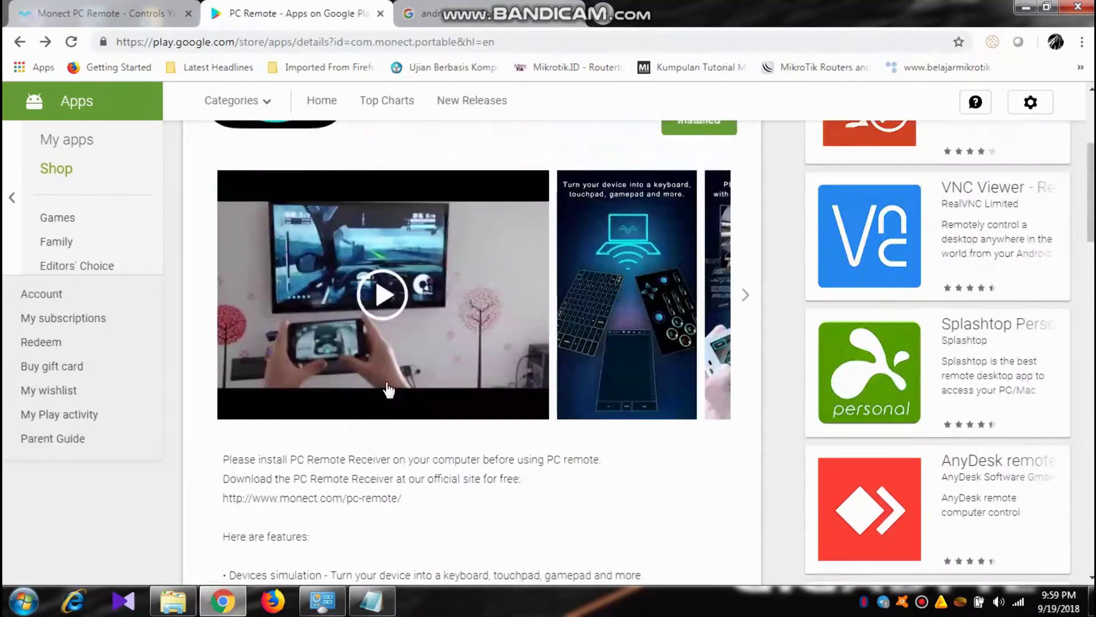
scroll(387, 390, "up", 4)
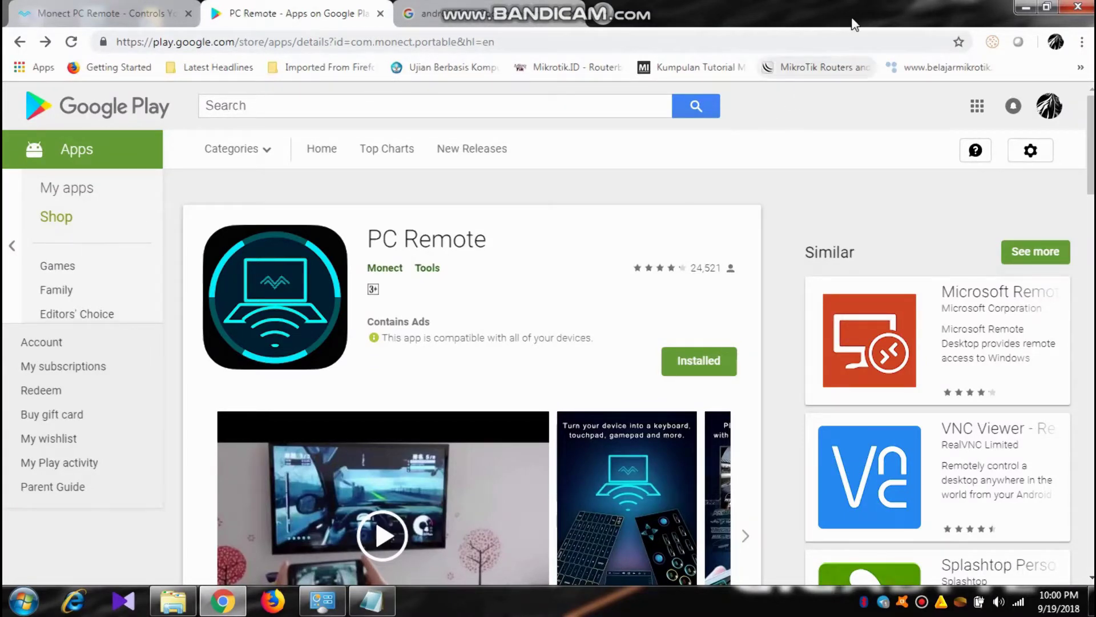
Step: Minimize the browser, append "/komputer" to the first installation note in Notepad, and minimize the note
left_click(1029, 7)
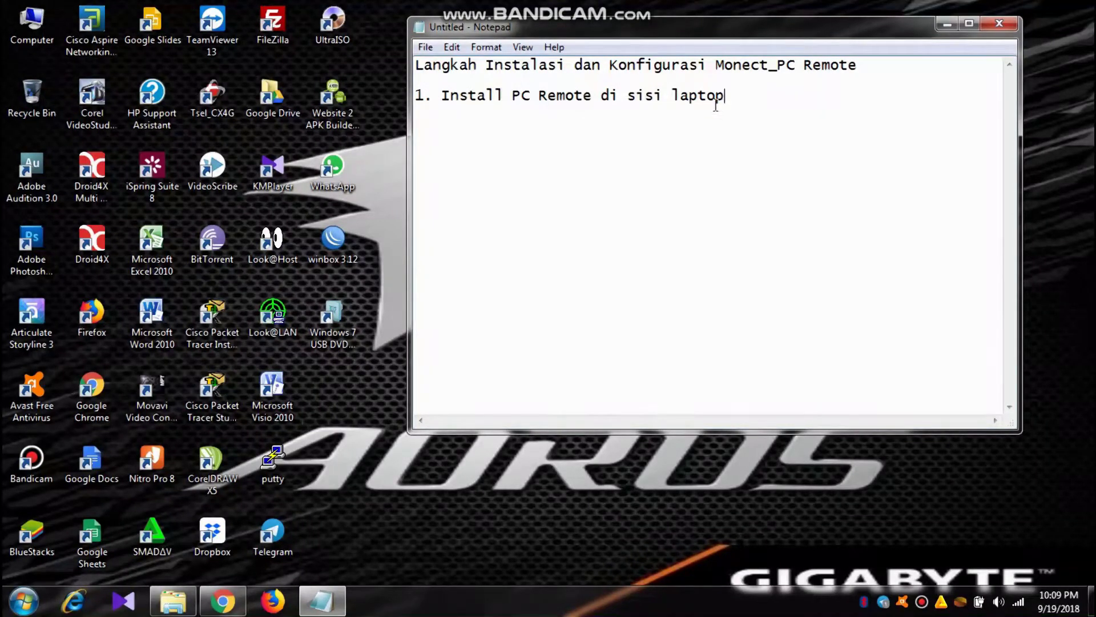
type("/komputer")
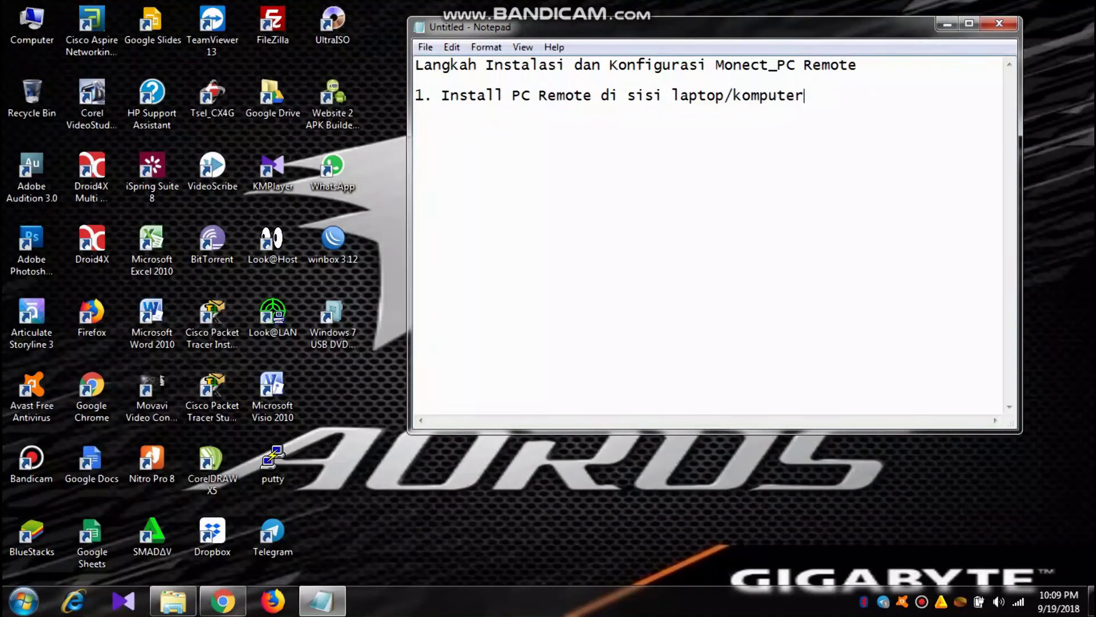
left_click(946, 24)
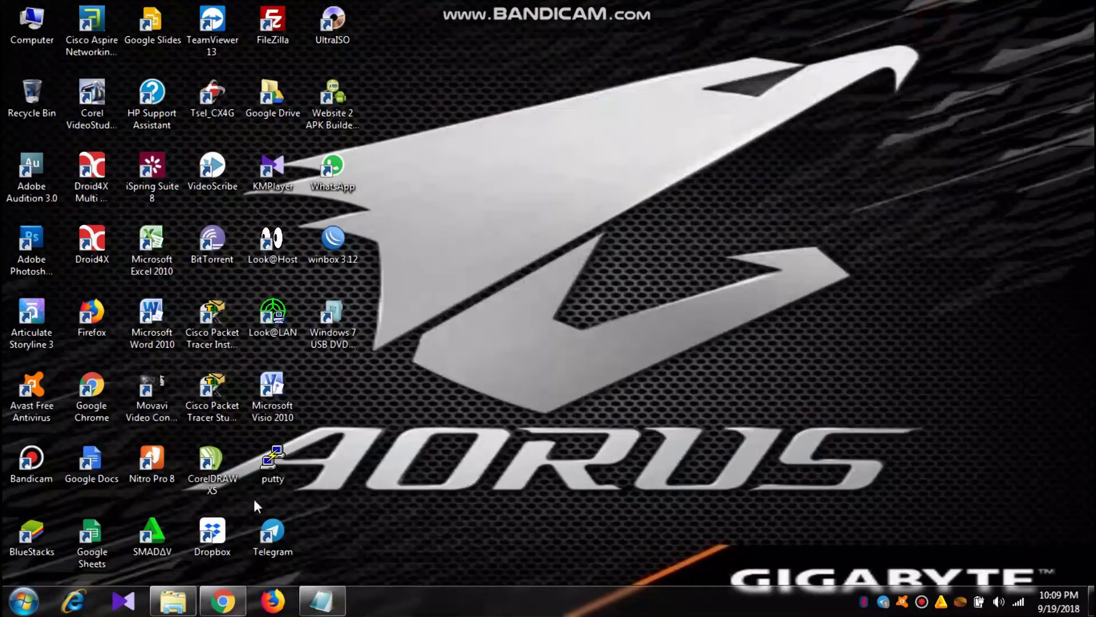
Step: Open the Aplikasi Monect_PC Remoter folder within Software Pendukung in Windows Explorer and select the PCRemoteReceiverSetup_5_9_1 archive
left_click(173, 601)
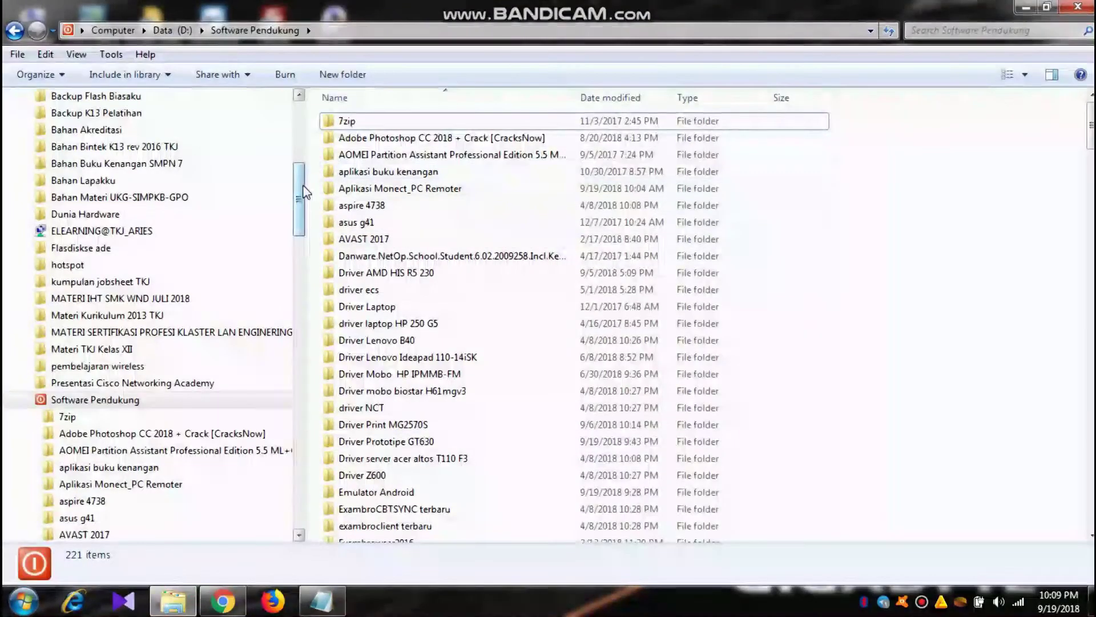
left_click_drag(298, 191, 298, 234)
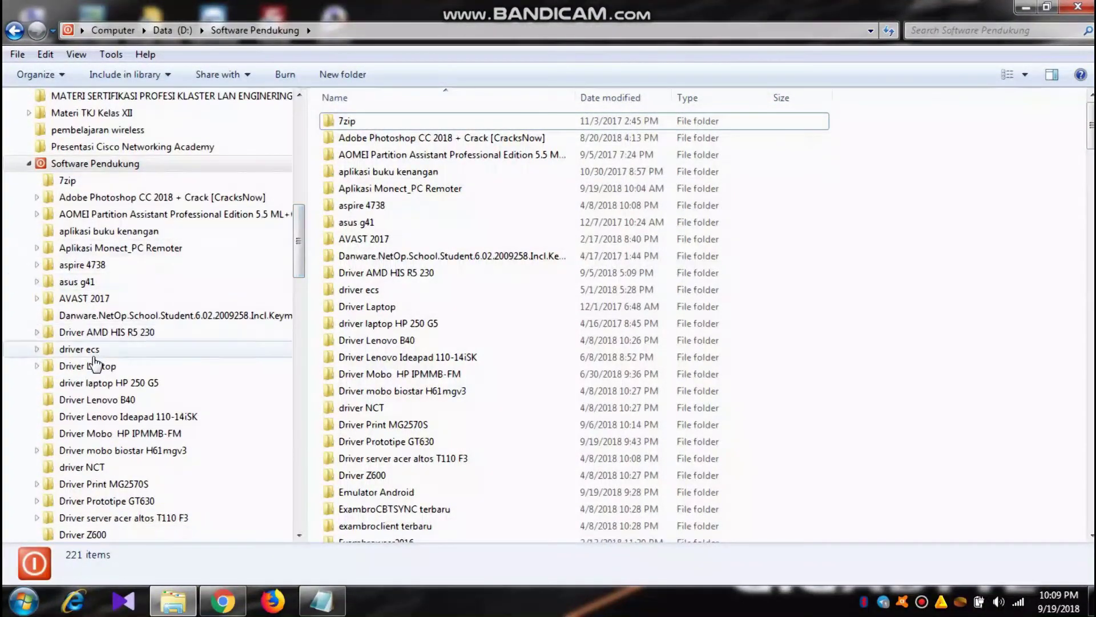
left_click(108, 248)
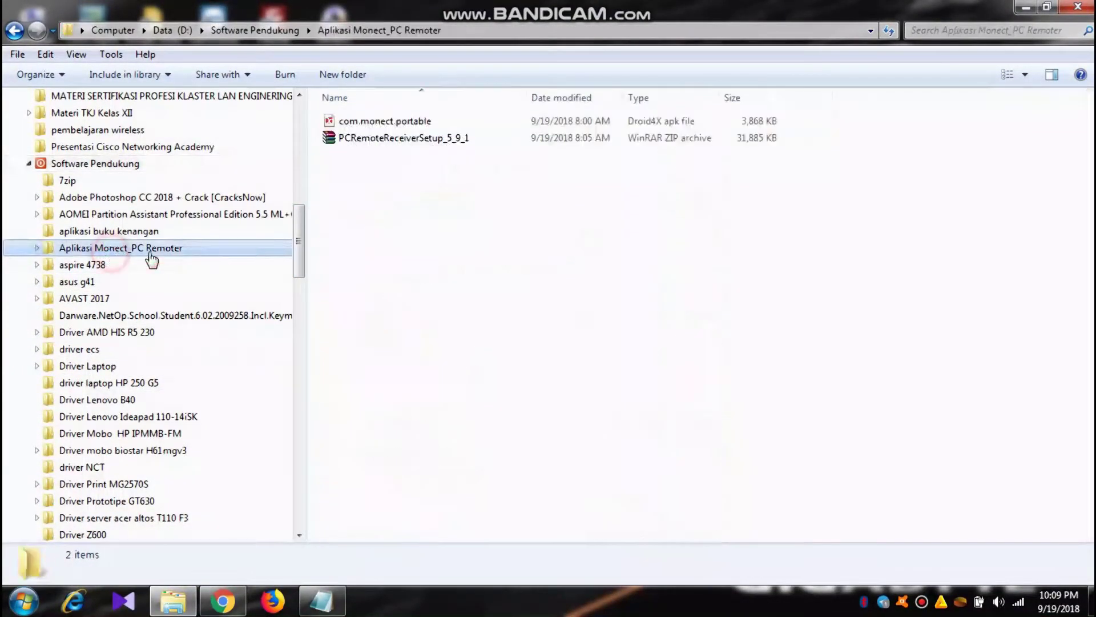
left_click(372, 124)
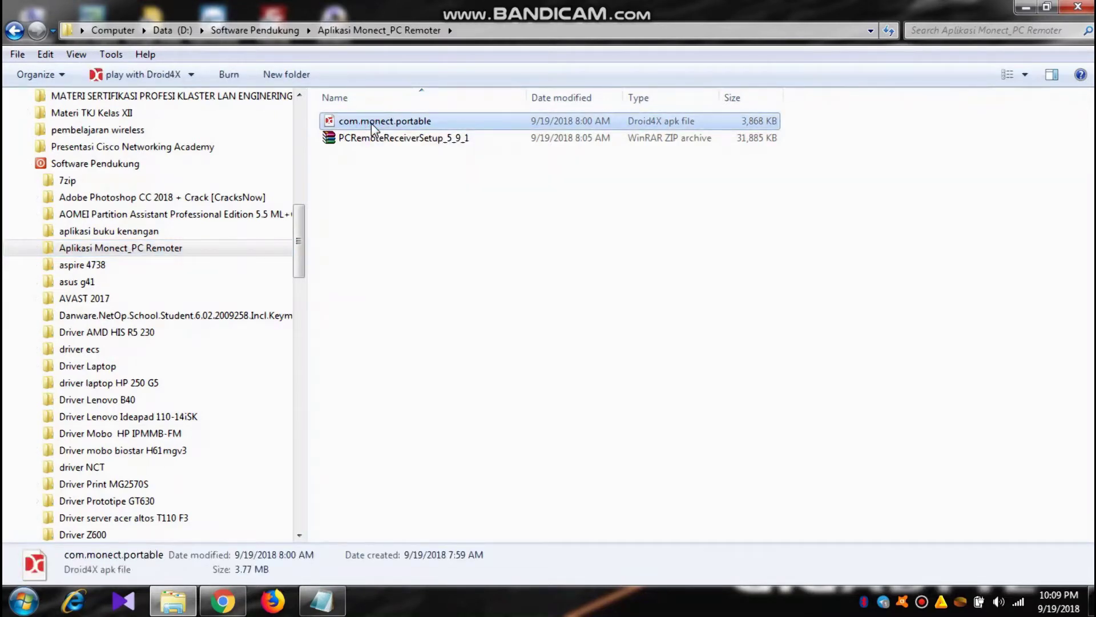
left_click(366, 145)
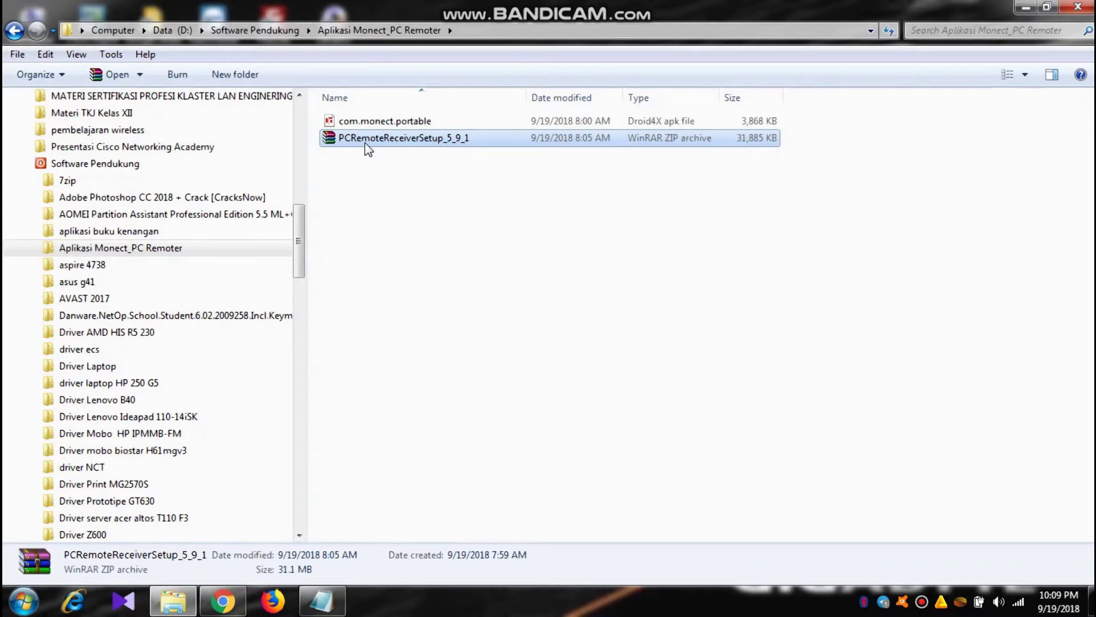
Step: Run PCRemoteReceiverSetup_5_9_1.exe from the archive and start installing PC Remote Receiver in English in the default destination folder
double_click(365, 142)
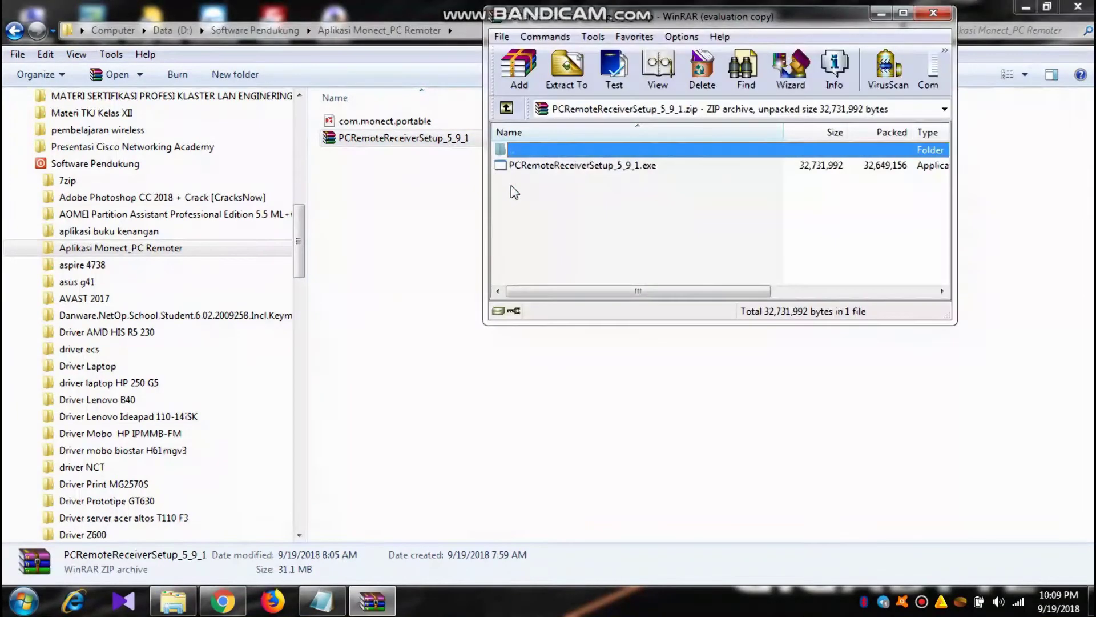
double_click(614, 167)
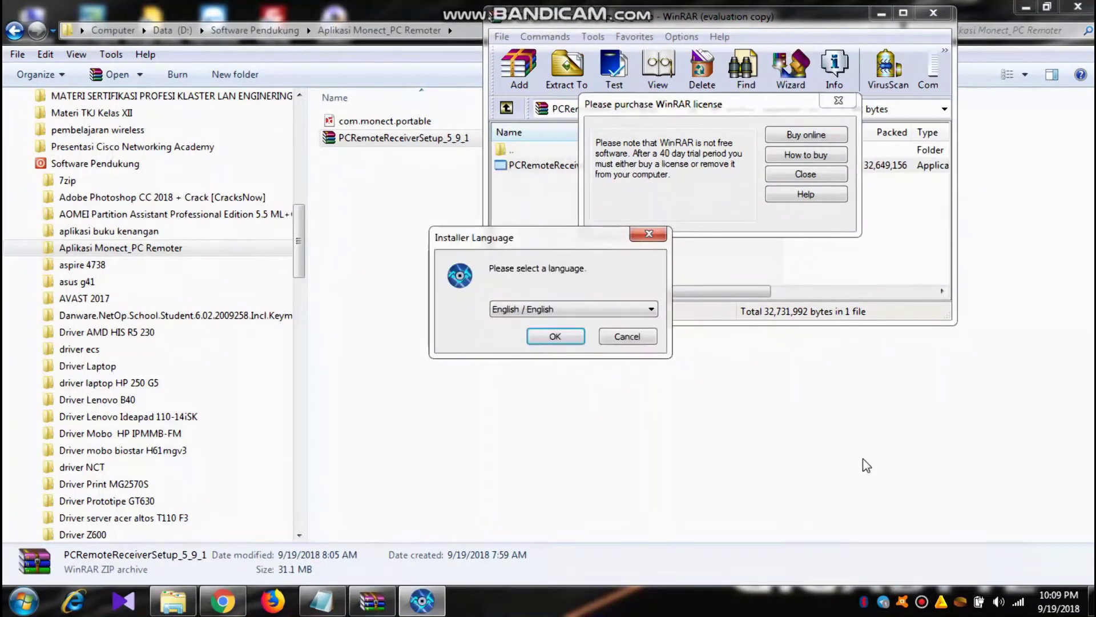
left_click(548, 340)
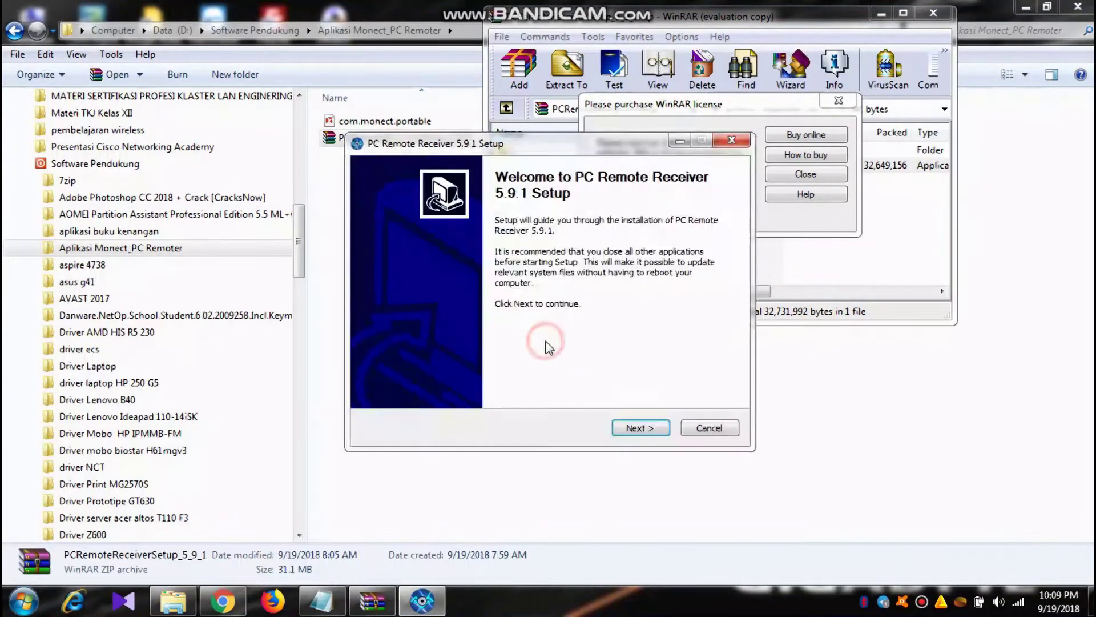
left_click(649, 437)
left_click(649, 437)
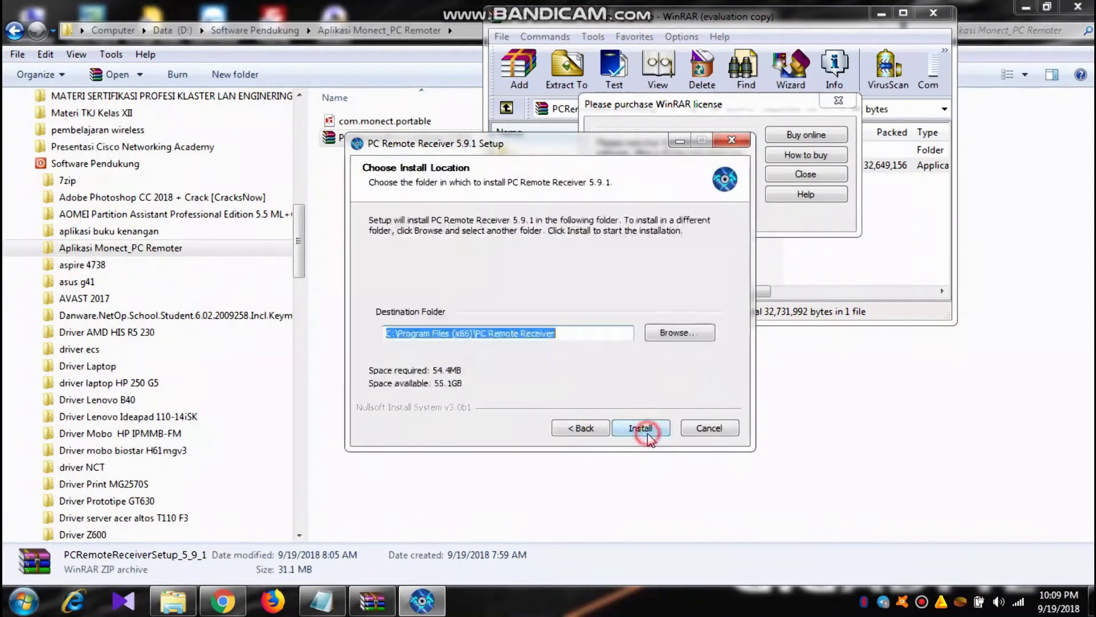
left_click(641, 428)
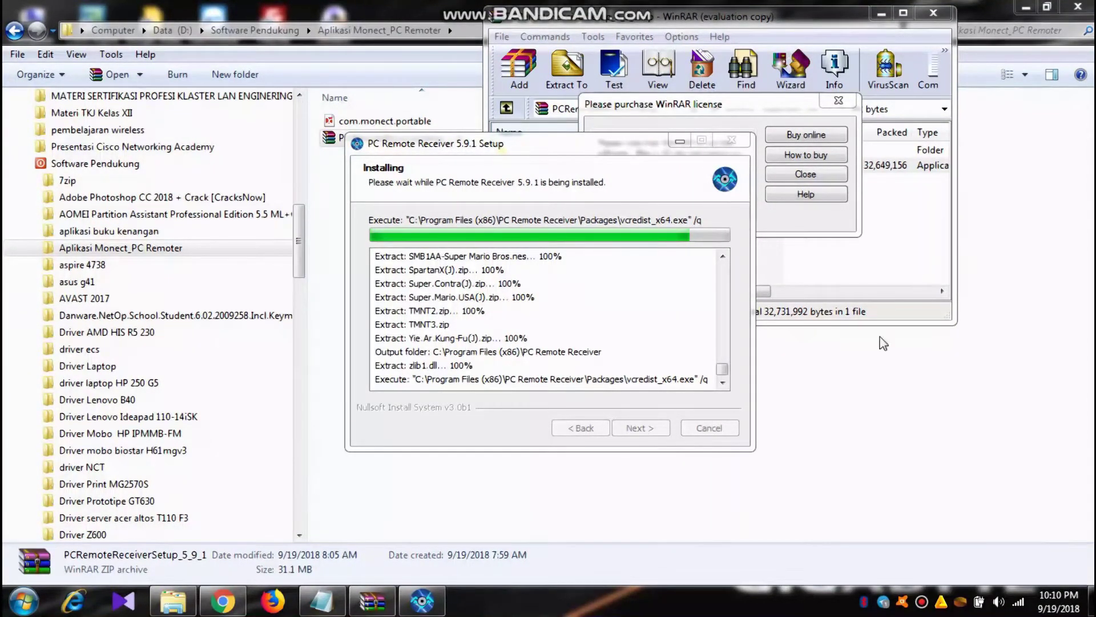
Step: Dismiss the WinRAR licence notice and minimize the Explorer and WinRAR windows around the running setup
left_click(1026, 8)
left_click(880, 16)
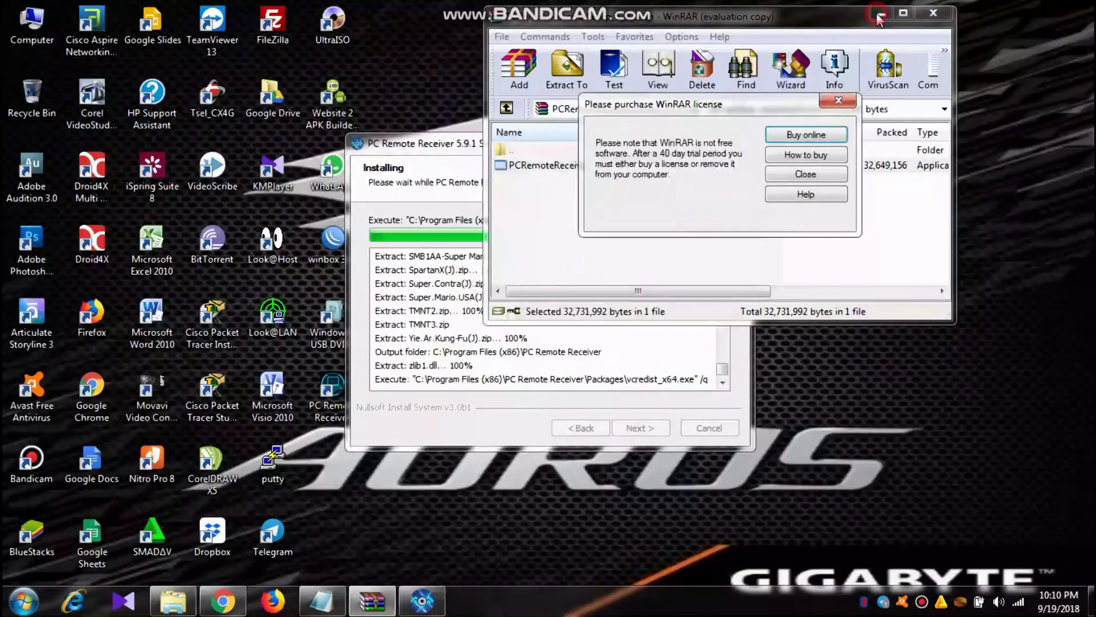
left_click(805, 174)
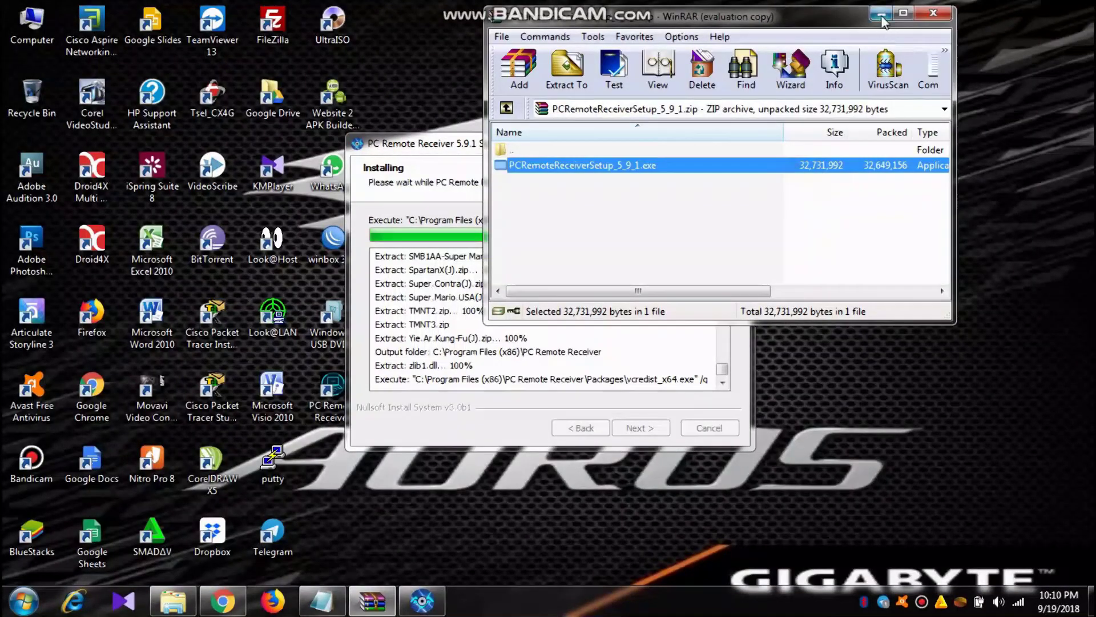
left_click(881, 14)
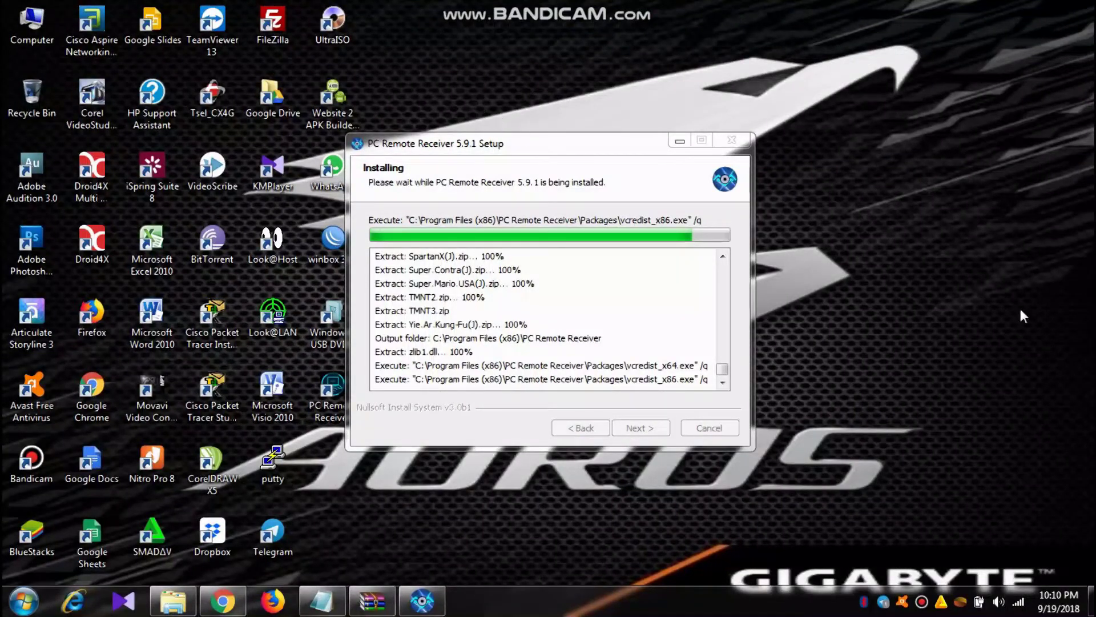
Step: Check which wireless network the computer is connected to while the receiver installs
left_click(1021, 602)
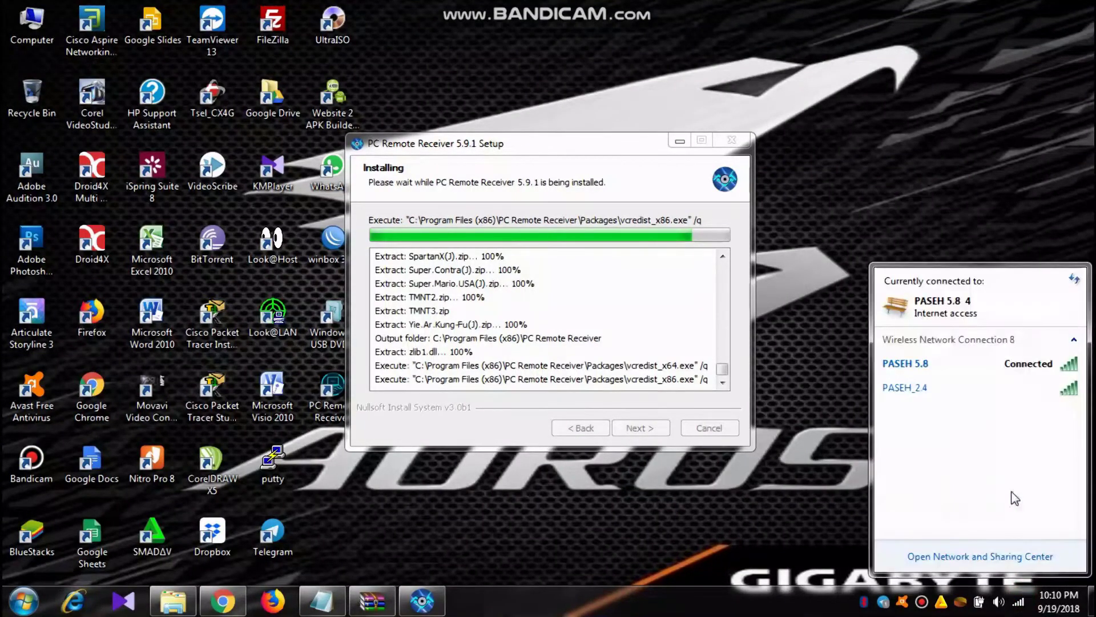
left_click(917, 150)
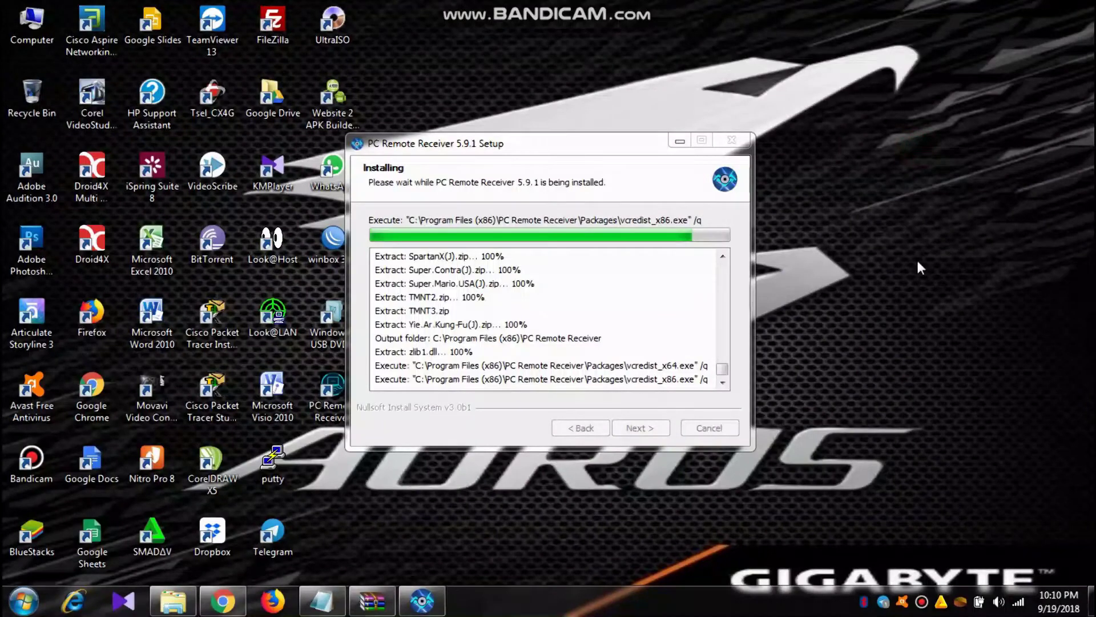
left_click(1018, 602)
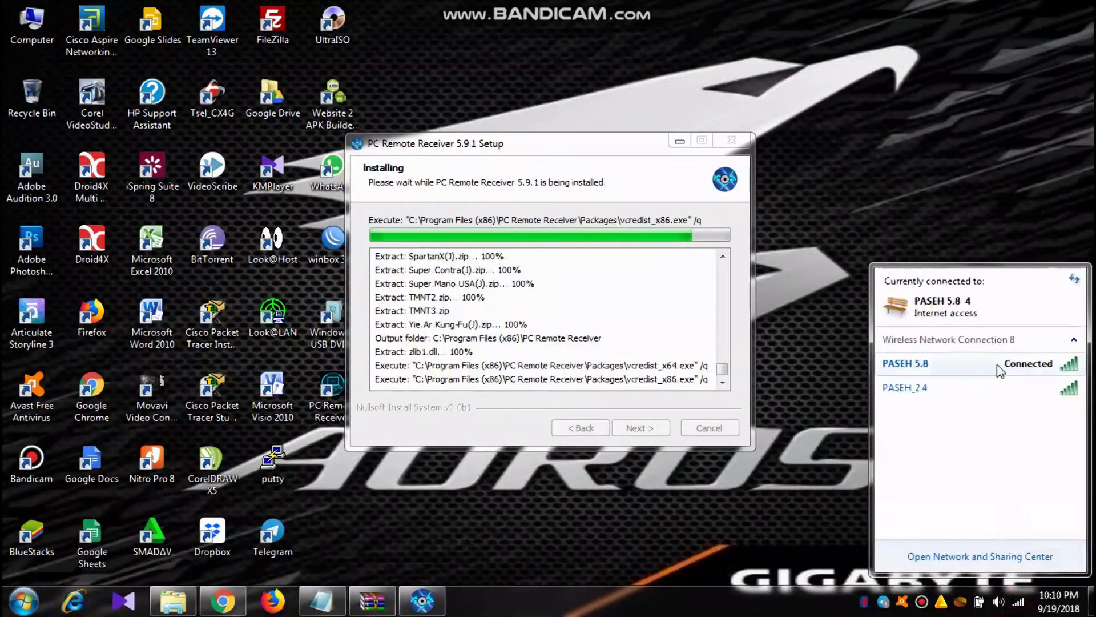
left_click(923, 209)
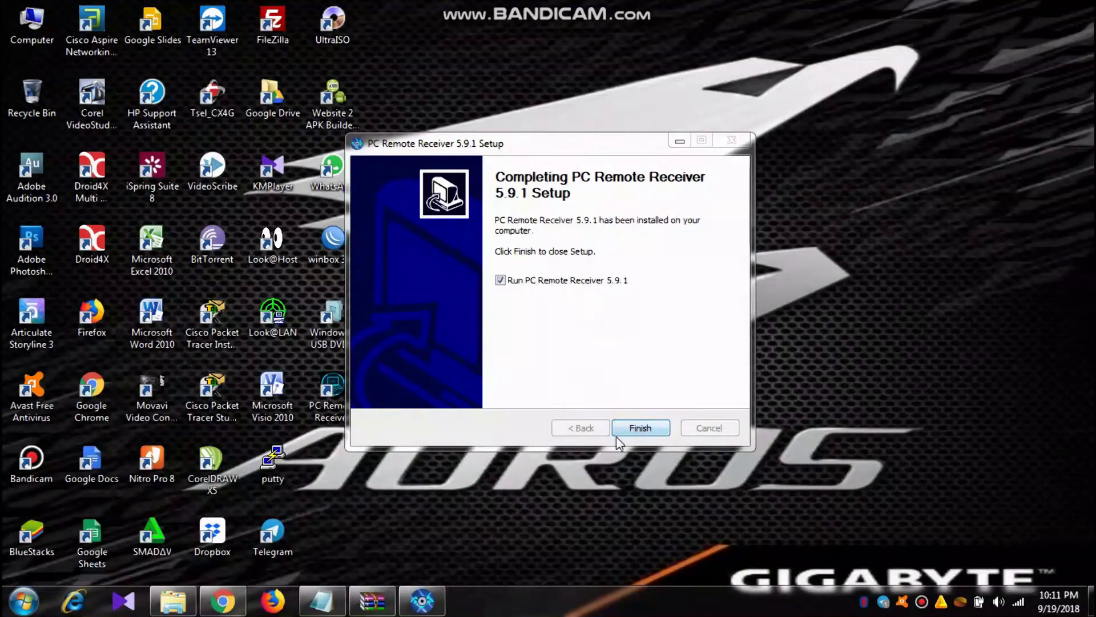
Step: Finish the setup with PC Remote Receiver launching, move its window aside and postpone the computer restart
left_click(639, 428)
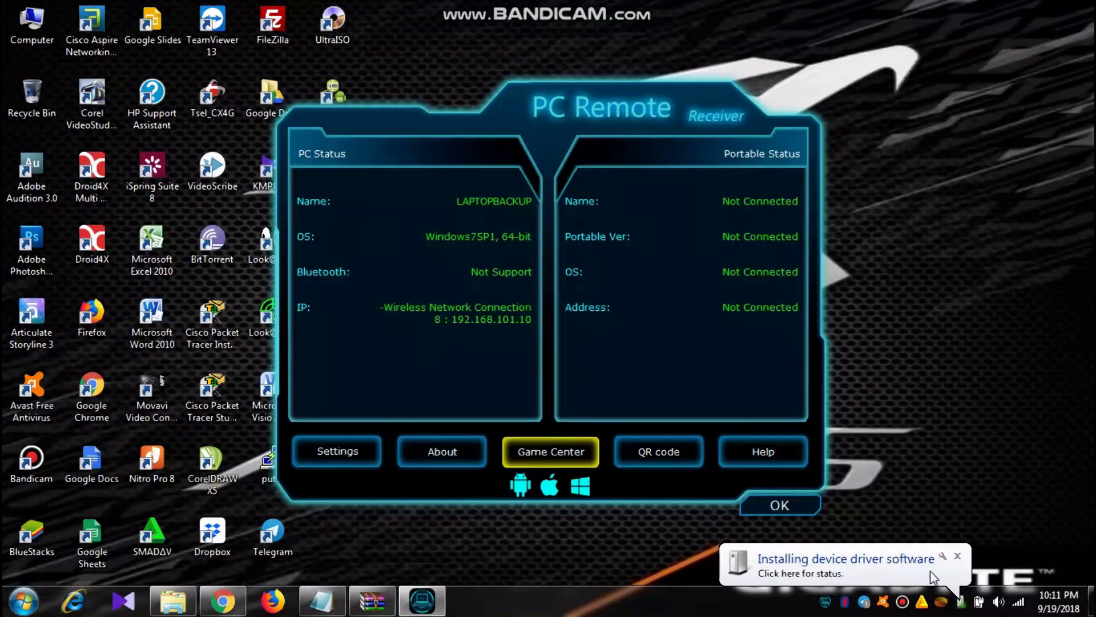
left_click(880, 557)
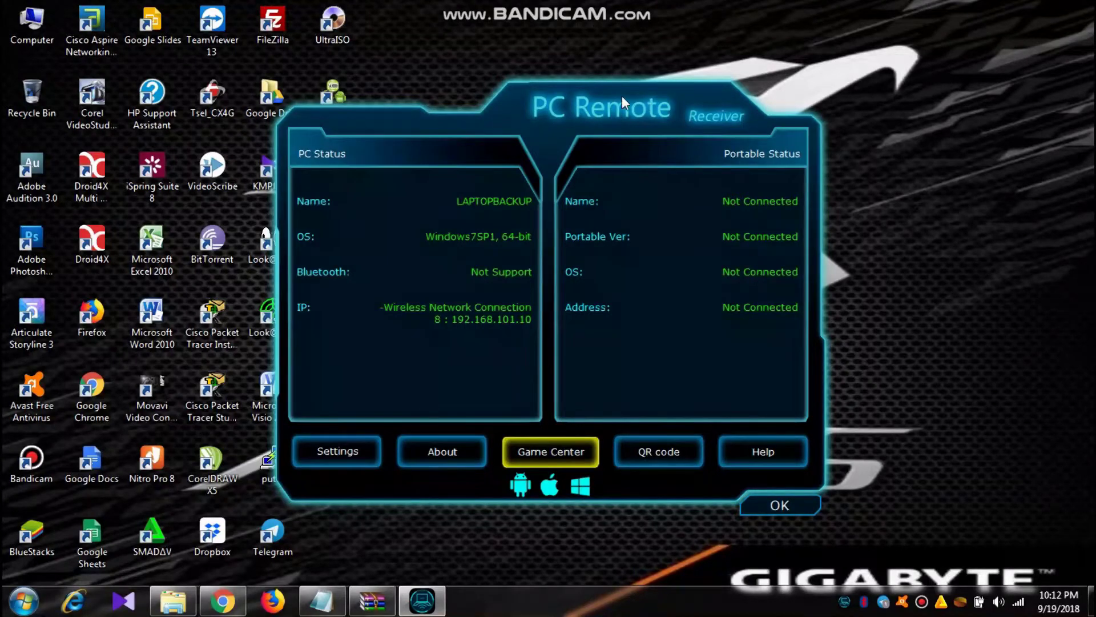
left_click_drag(525, 91, 761, 47)
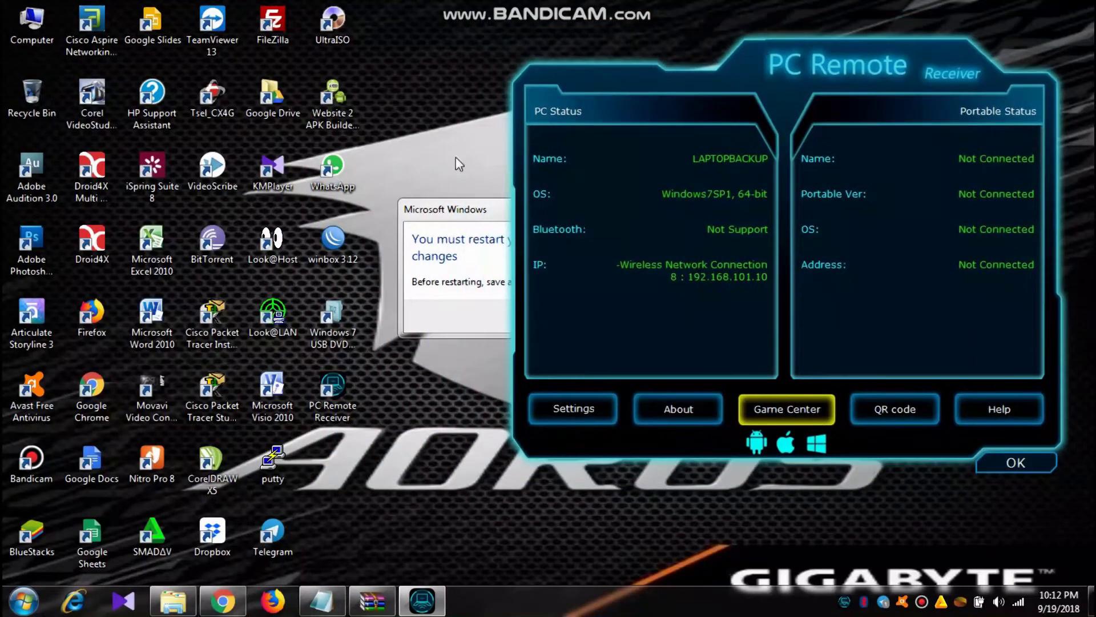
left_click(477, 216)
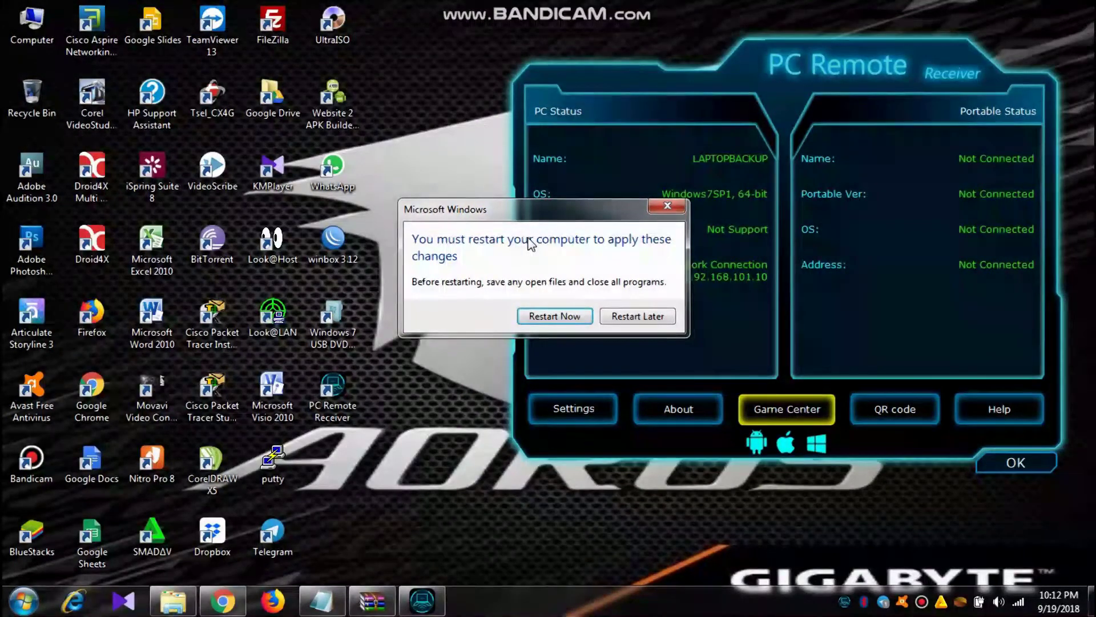
left_click(651, 317)
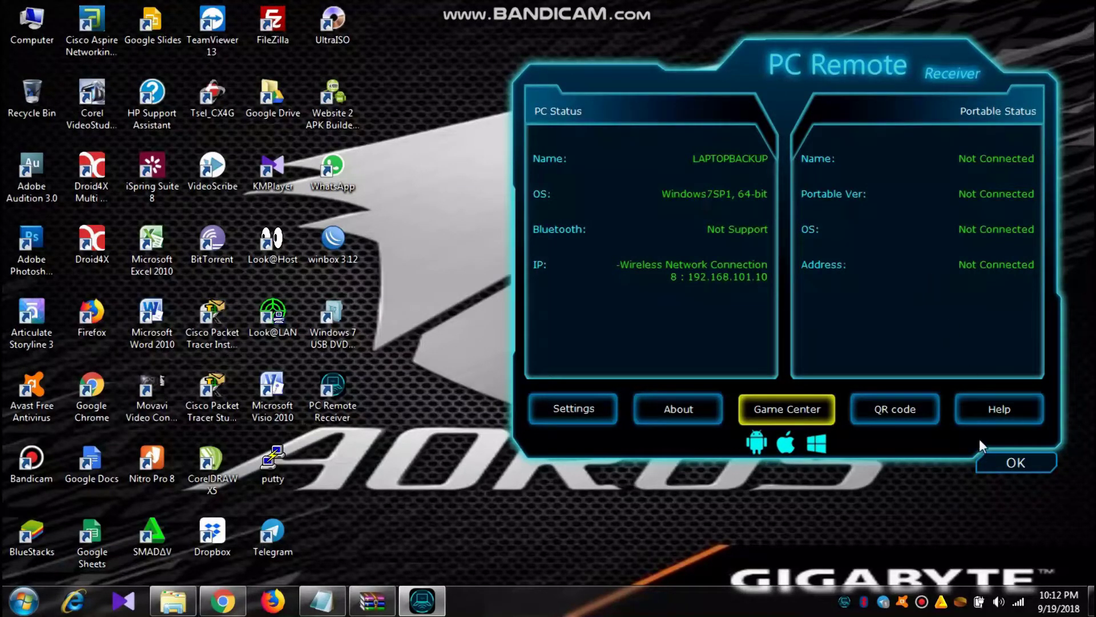
left_click(706, 499)
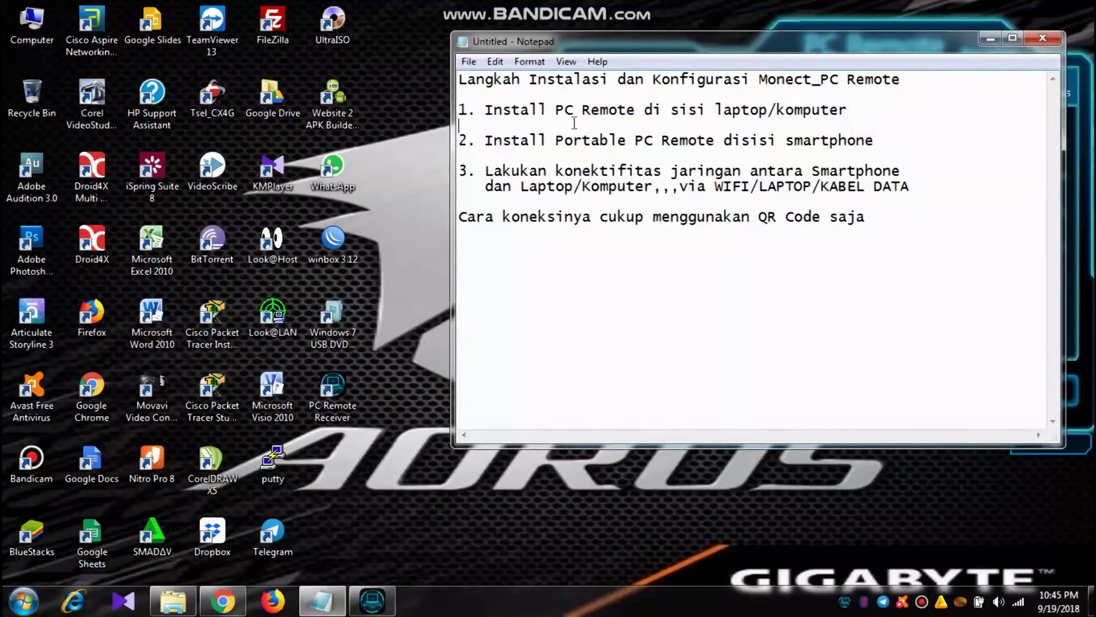
Step: Go through the three Monect installation steps and the QR Code note in Notepad, and move Notepad clear of the receiver
left_click_drag(849, 111, 490, 111)
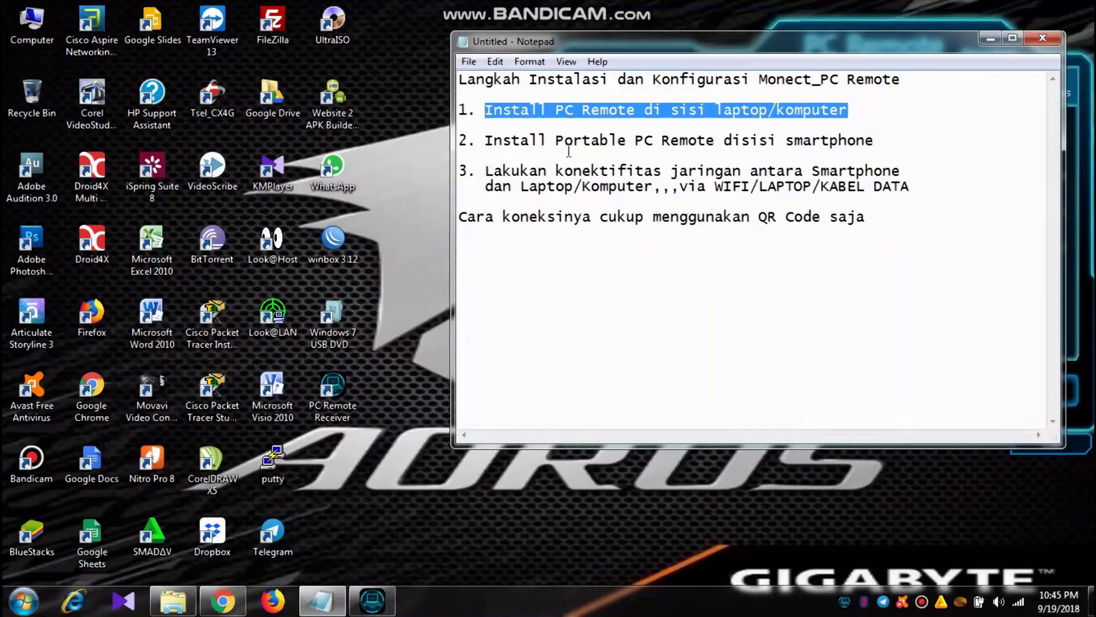
left_click_drag(882, 141, 492, 141)
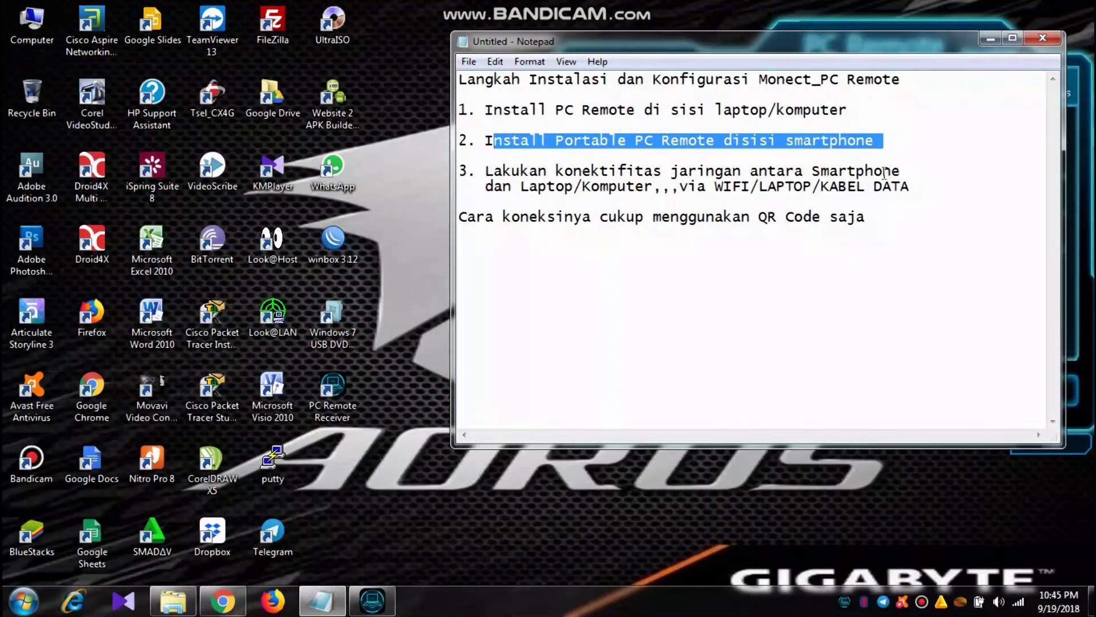
left_click_drag(921, 186, 481, 171)
left_click_drag(868, 217, 758, 217)
left_click_drag(770, 52, 321, 54)
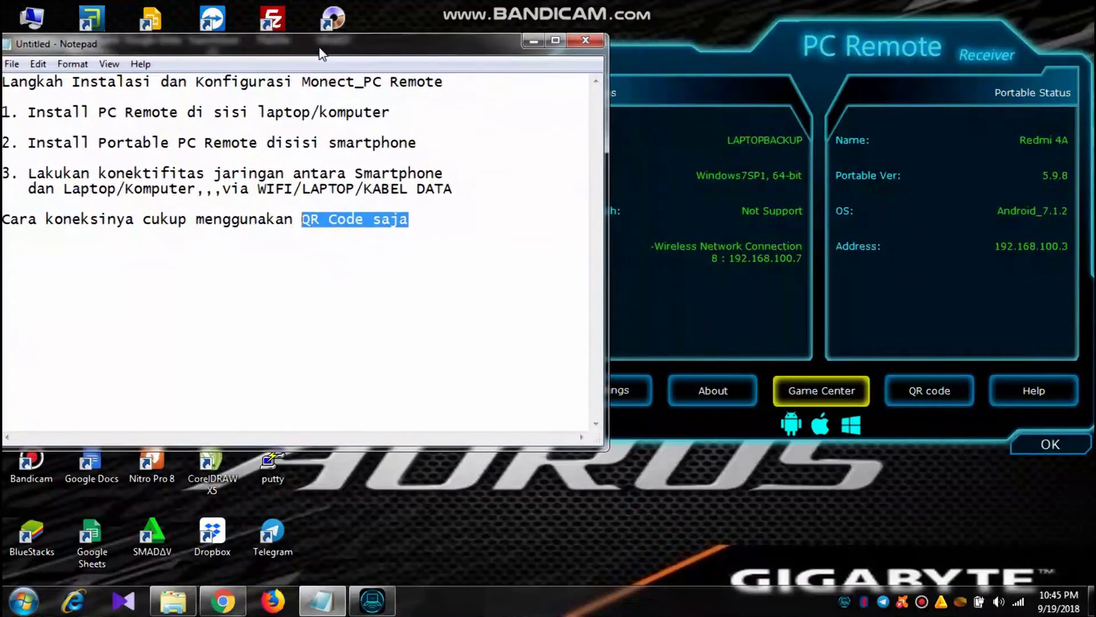
Step: Bring PC Remote Receiver to the front and view its connection QR code, then close the code
left_click(738, 61)
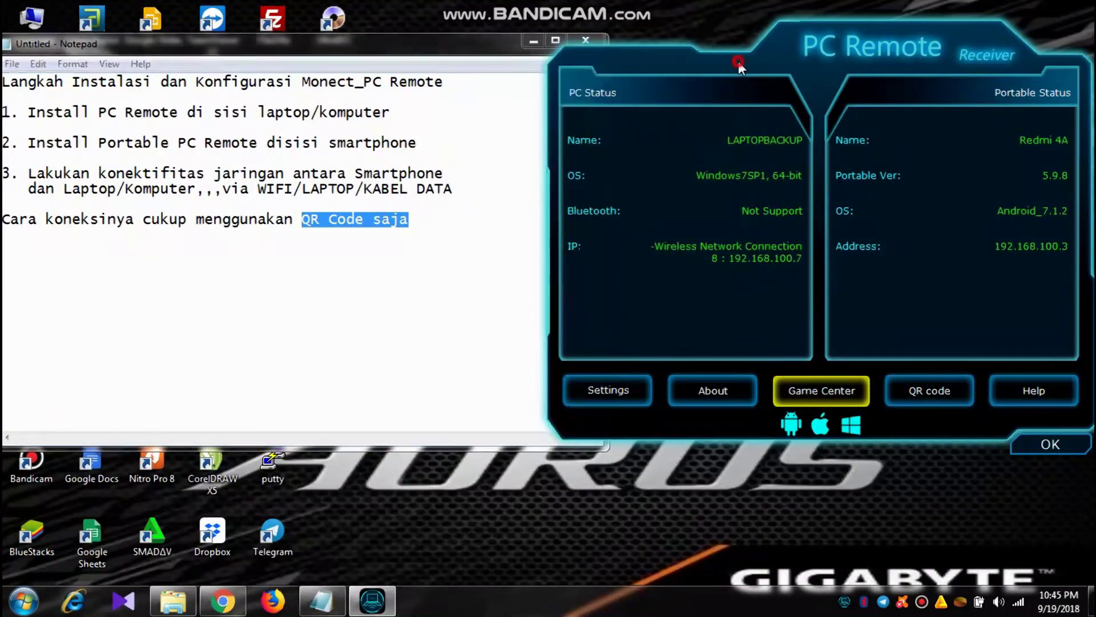
left_click(937, 398)
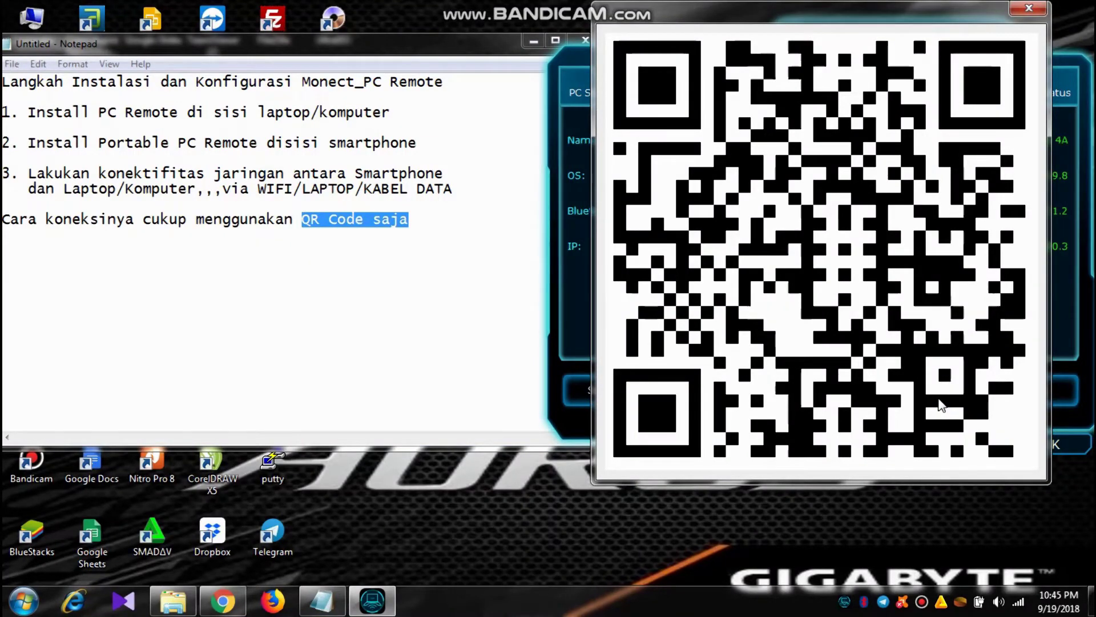
left_click(1024, 10)
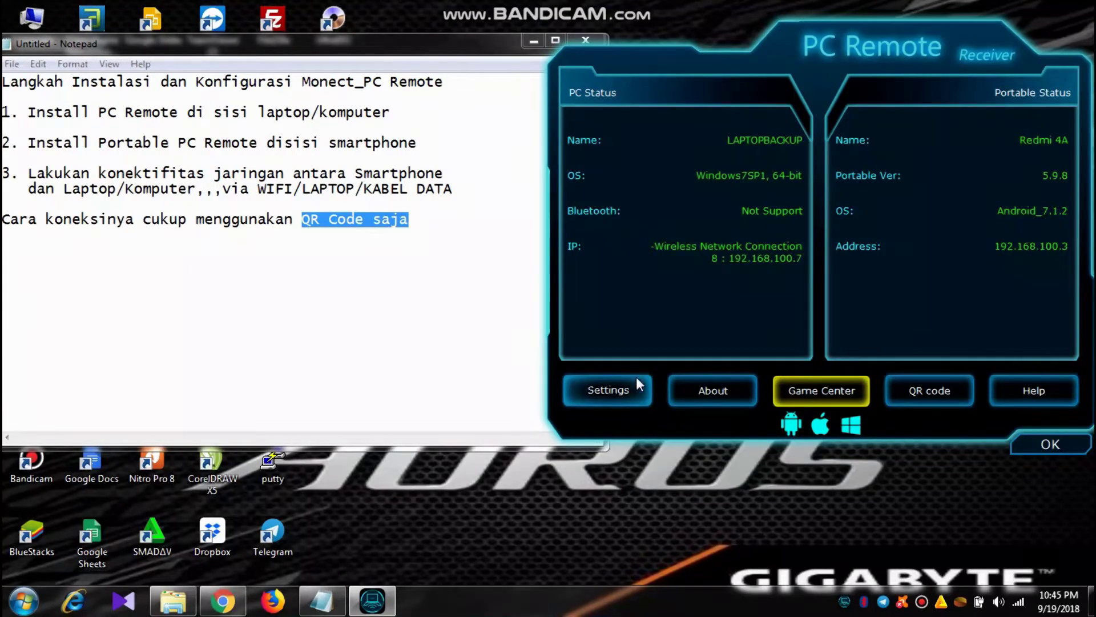
left_click(490, 316)
Step: Open the PC Remote Receiver settings and minimize Notepad
left_click(611, 389)
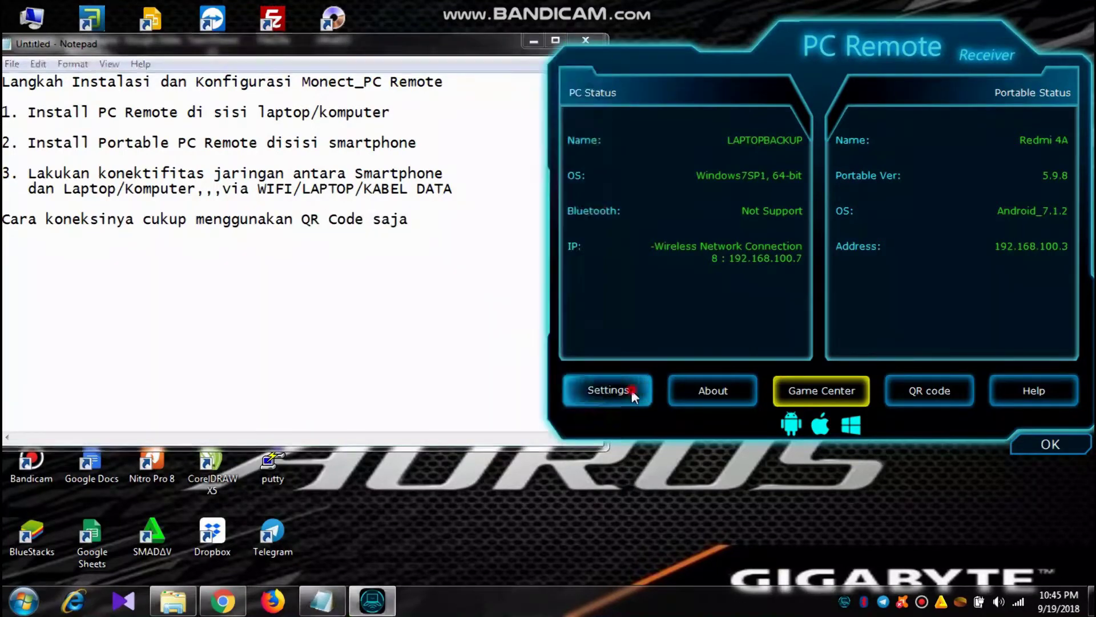
left_click(534, 41)
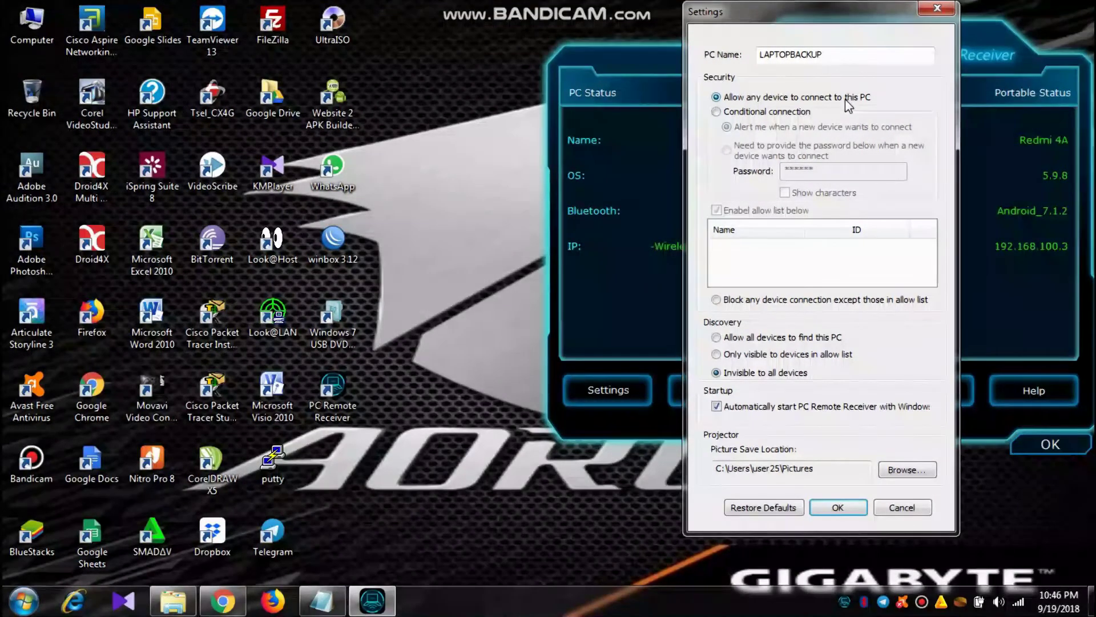
Step: Try conditional connection with the password option and visible characters, then the device alert, and return to allowing any device to connect
left_click(753, 112)
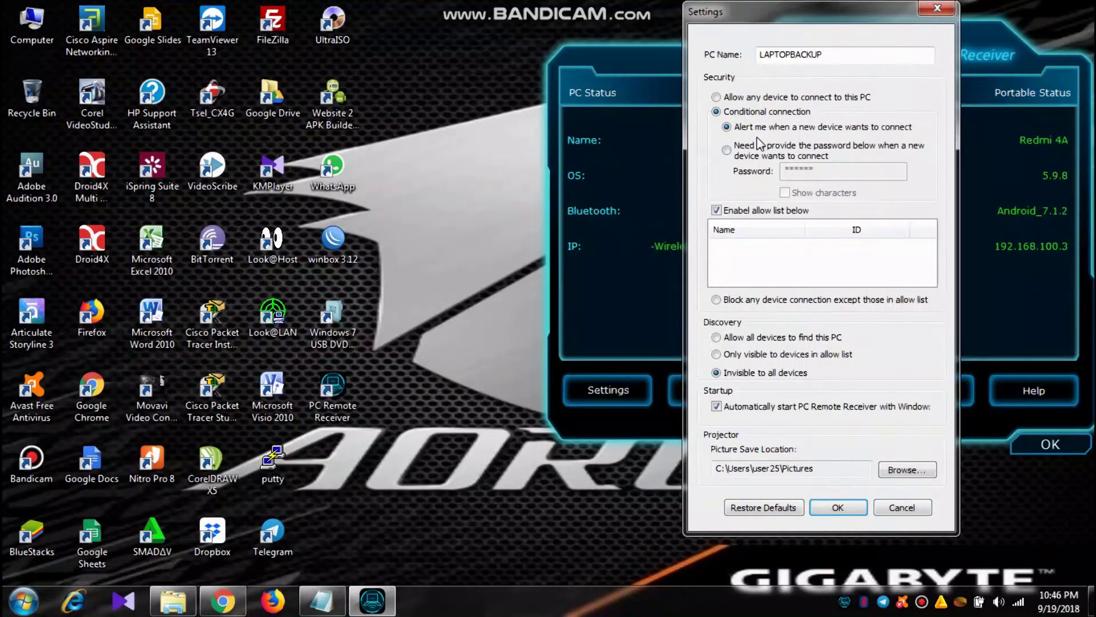
left_click(734, 156)
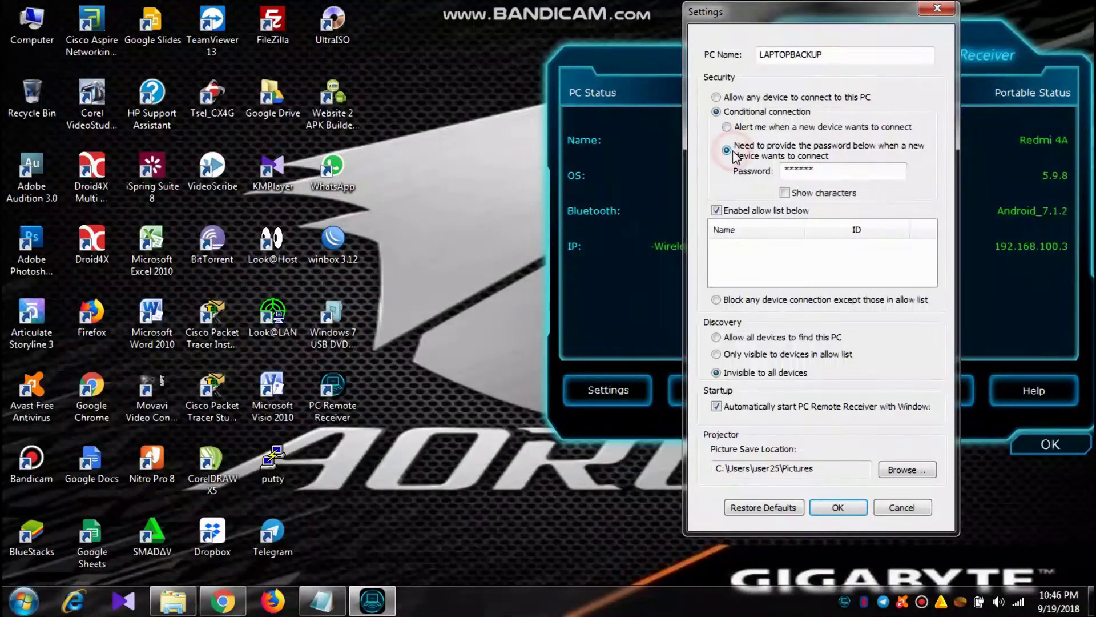
left_click(805, 195)
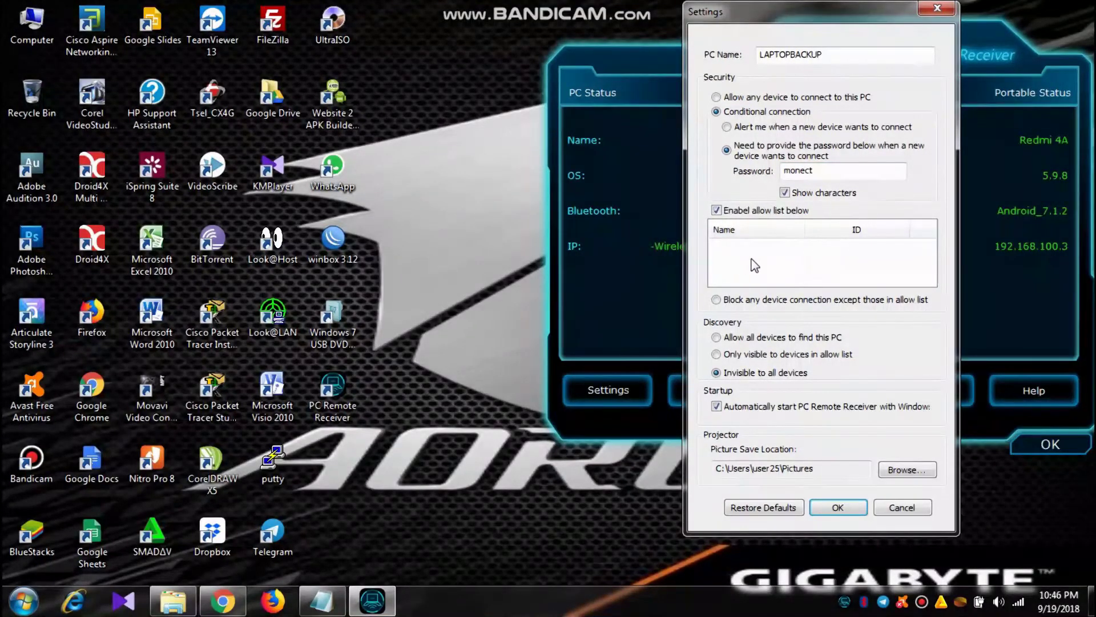
left_click(728, 128)
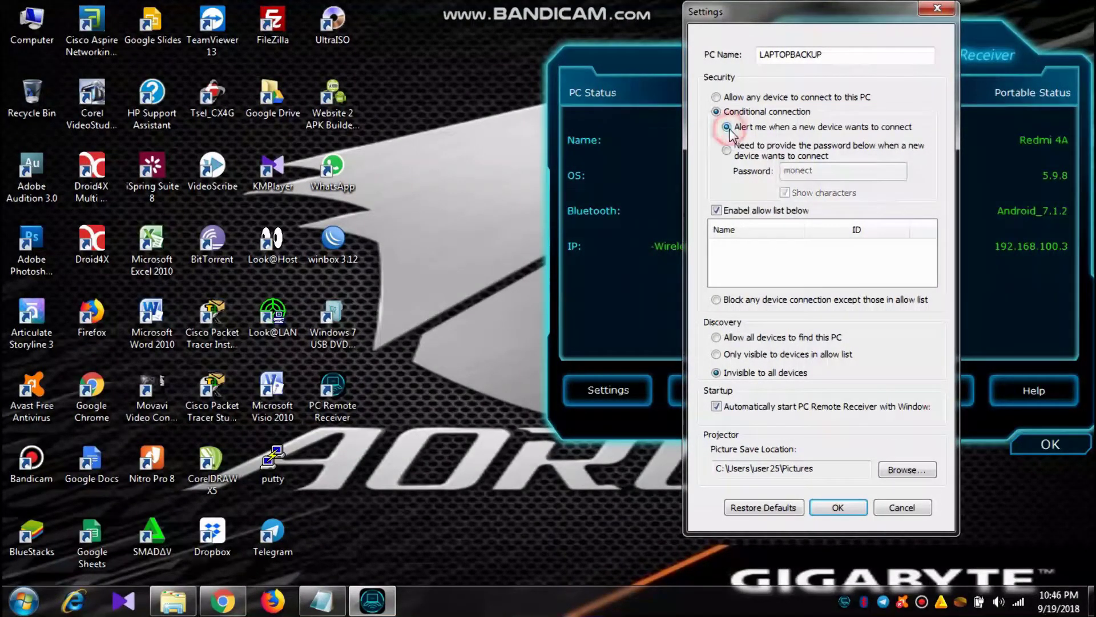
left_click(716, 97)
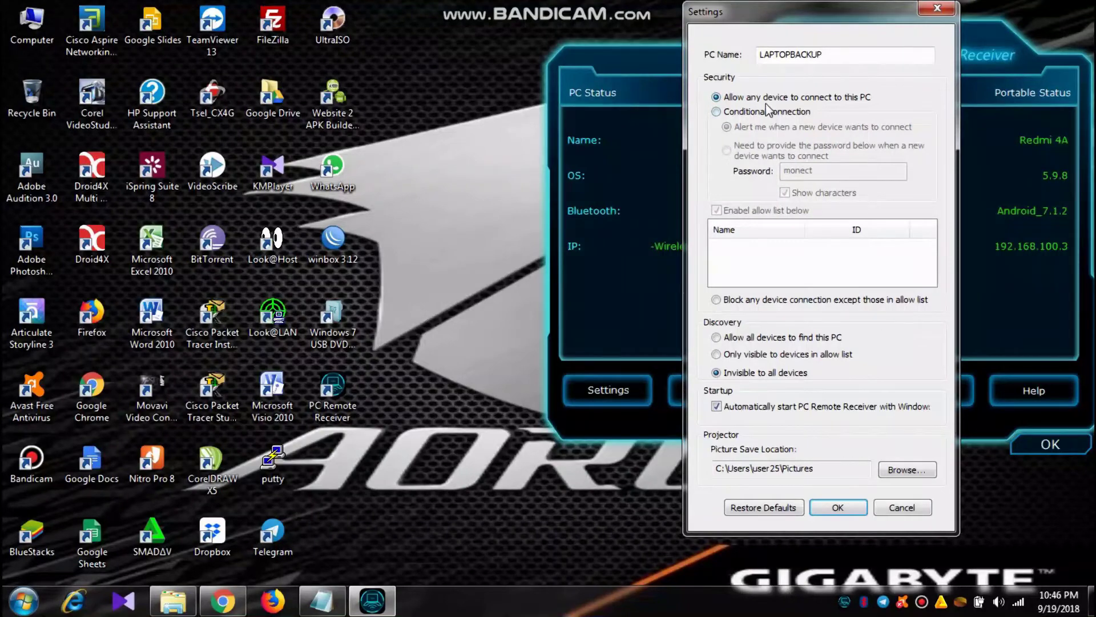
Step: Set discovery to allow all devices to find this PC and save the receiver settings
left_click(736, 338)
left_click(761, 338)
left_click_drag(879, 15, 422, 15)
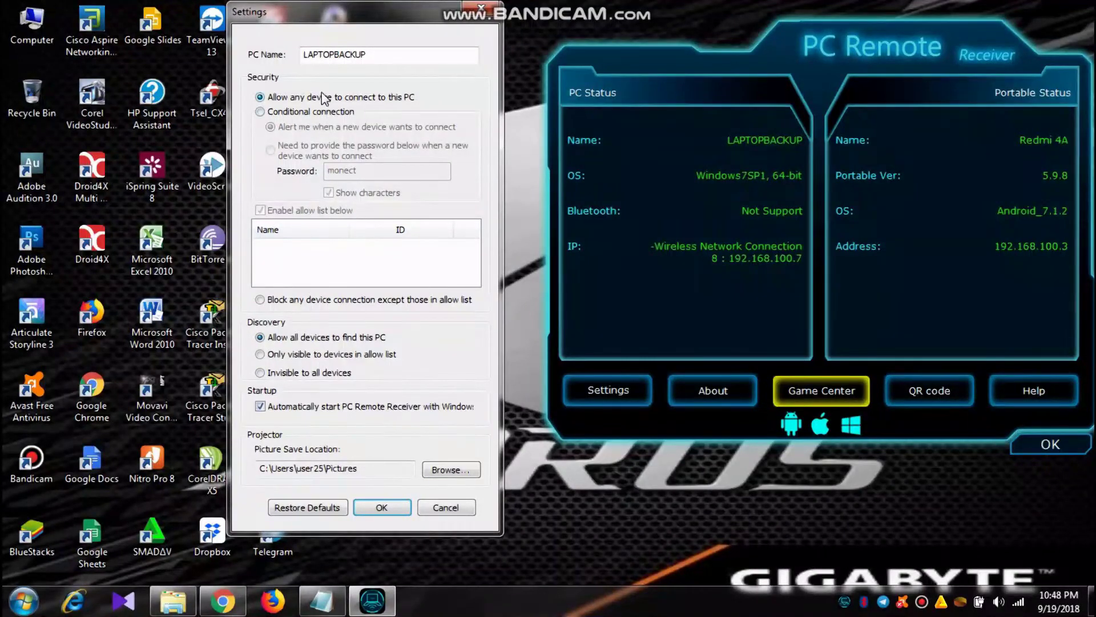
left_click(381, 507)
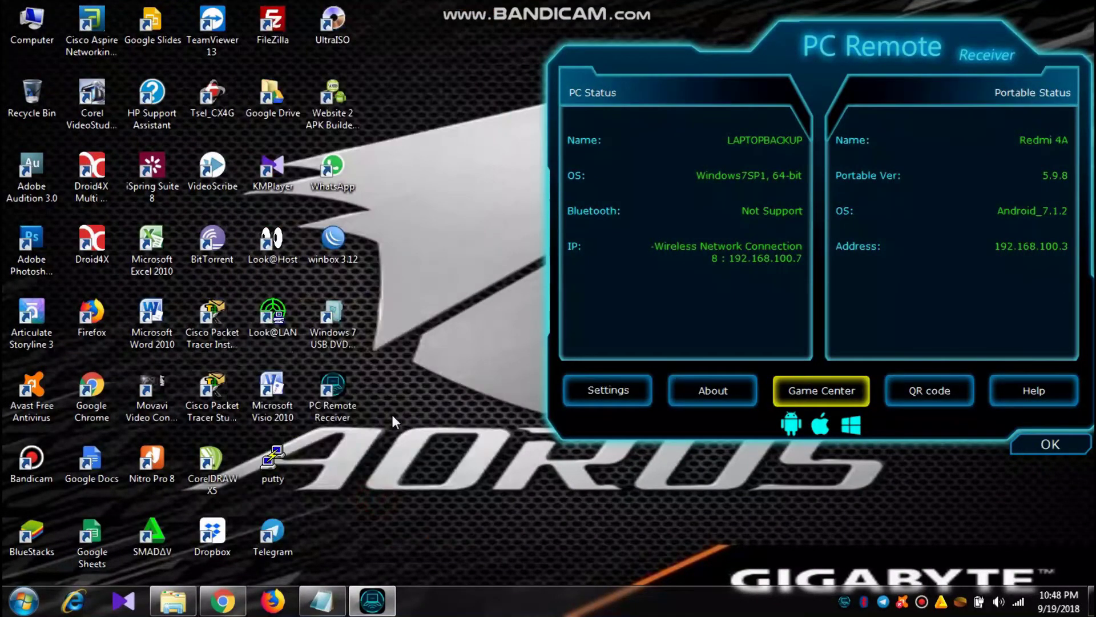
left_click(765, 63)
left_click_drag(625, 45, 389, 54)
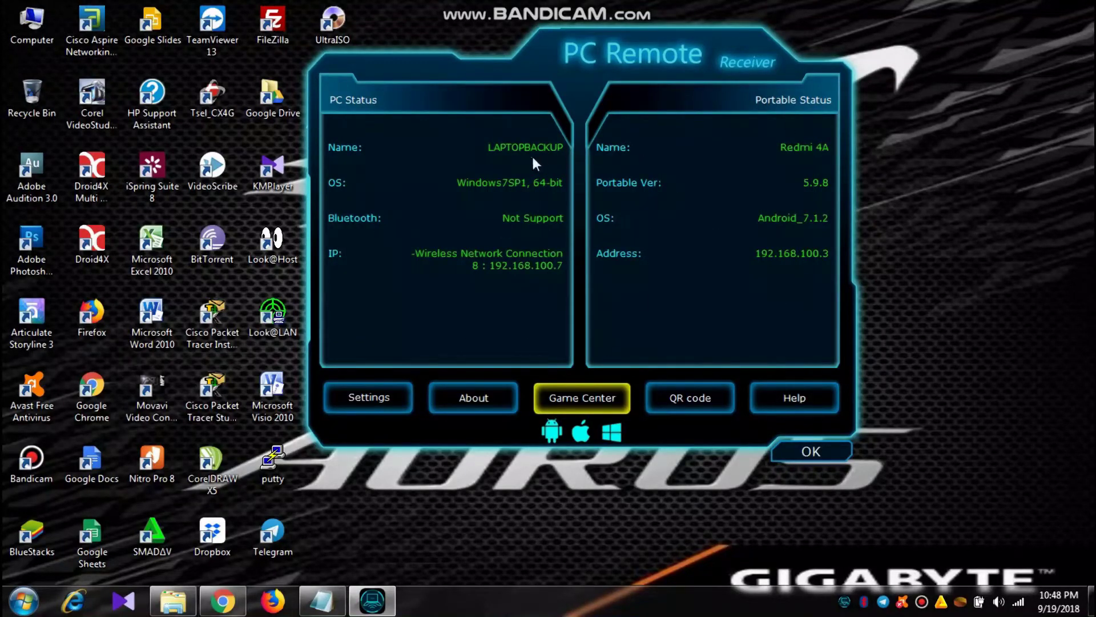
left_click(576, 399)
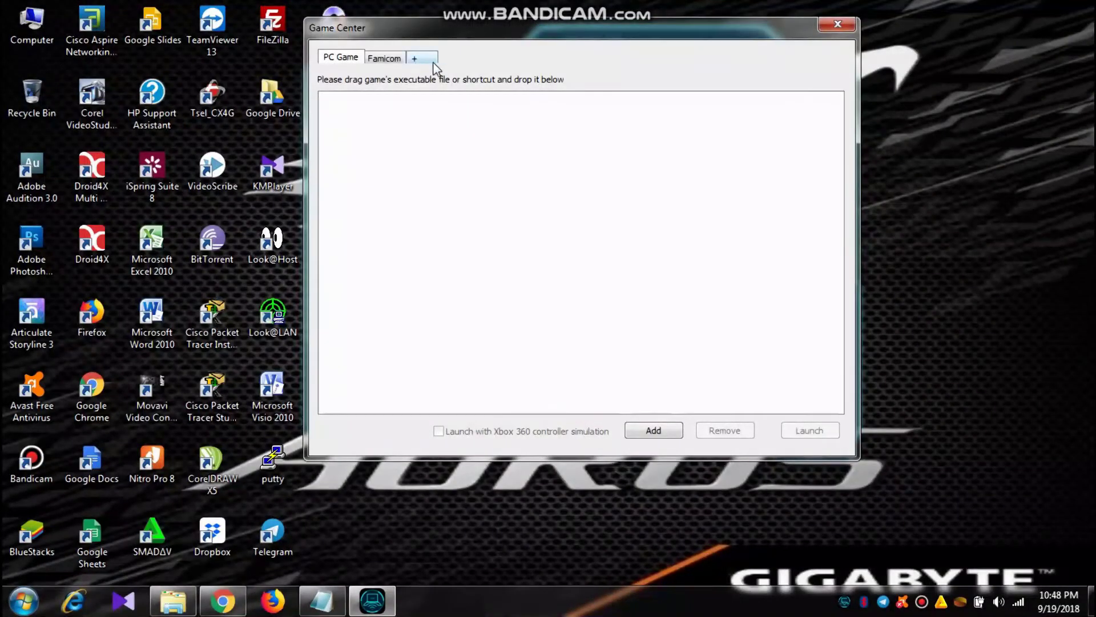
left_click(381, 60)
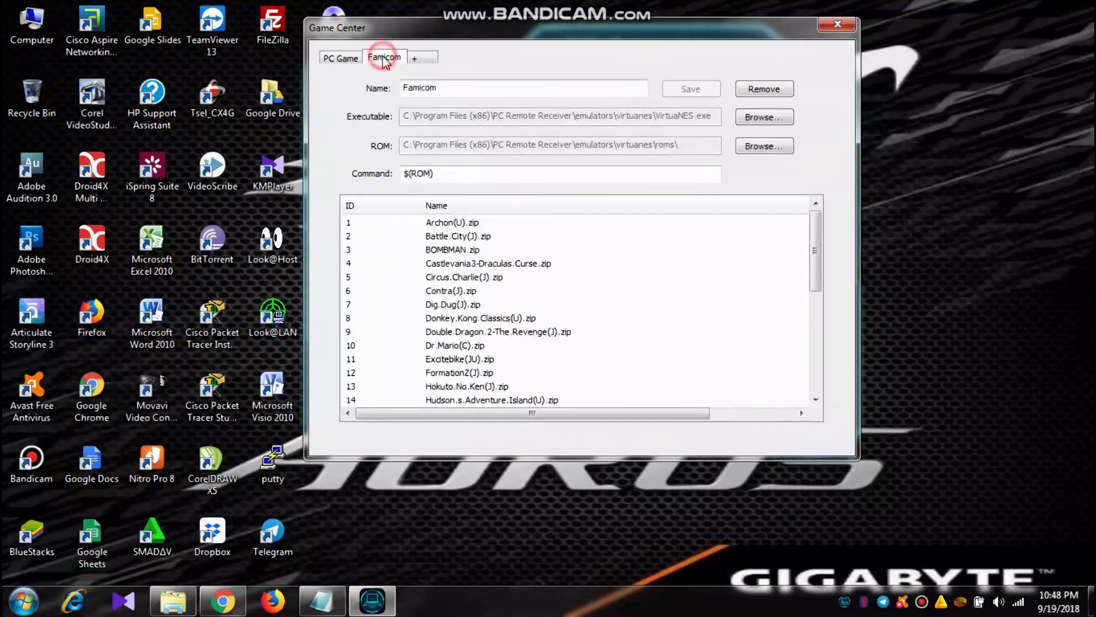
left_click(419, 62)
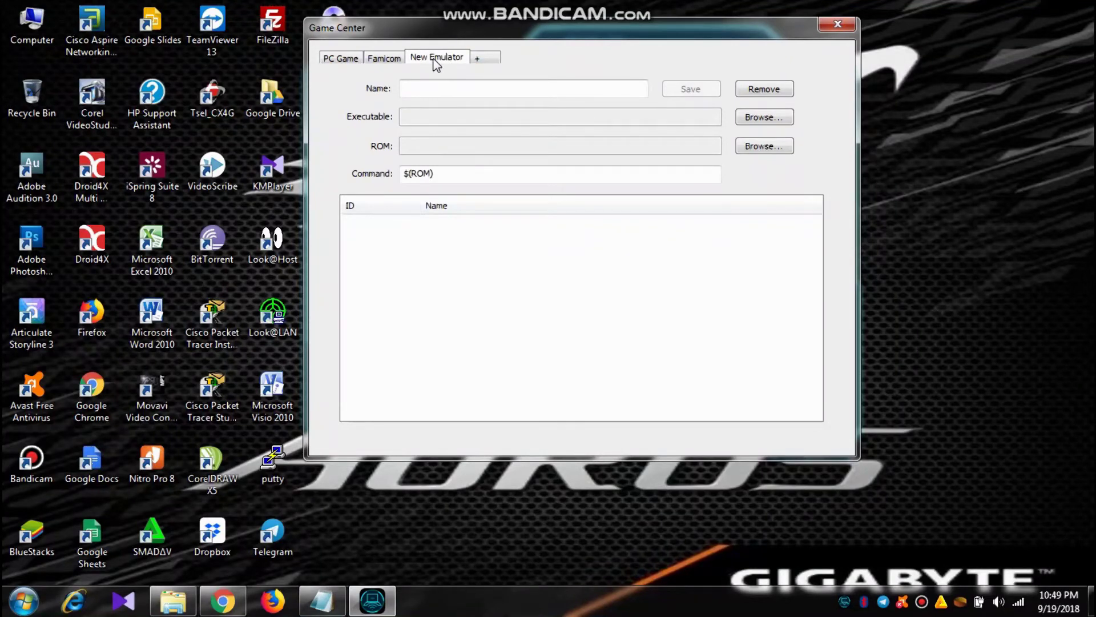
left_click(385, 60)
left_click(356, 59)
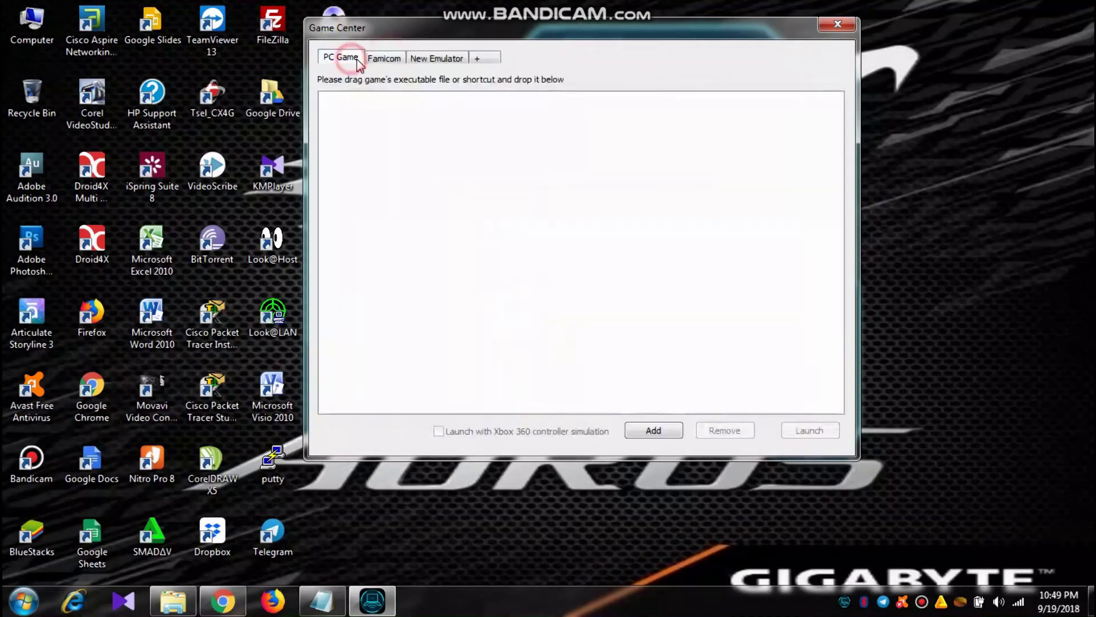
left_click(837, 24)
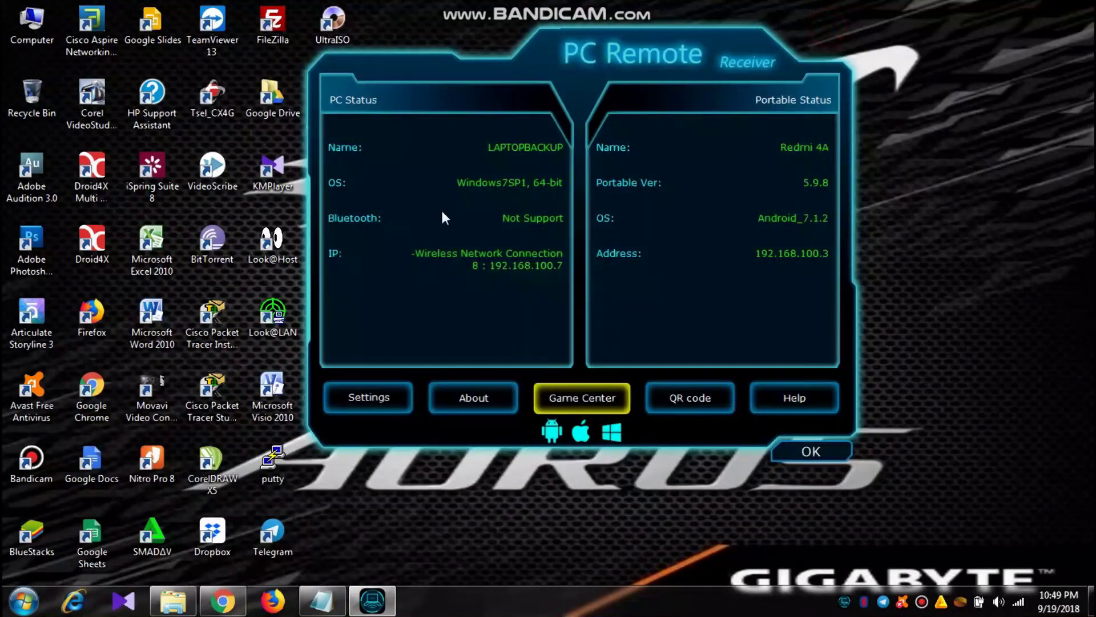
Step: View the receiver's QR code again, check the computer's wireless network connection and close the receiver window
left_click(689, 396)
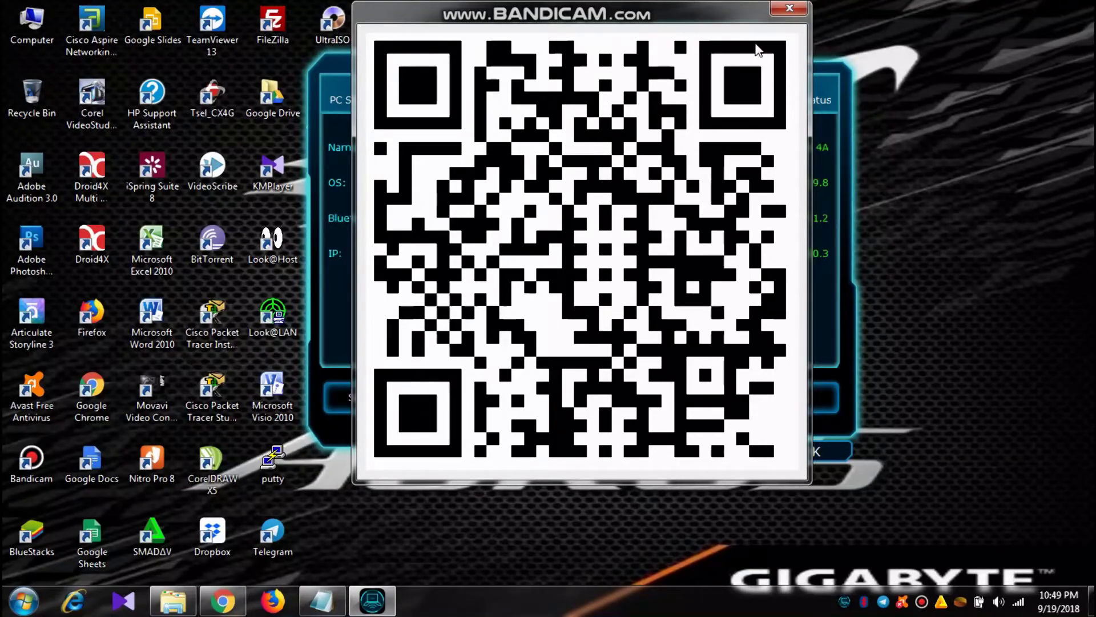
left_click(789, 8)
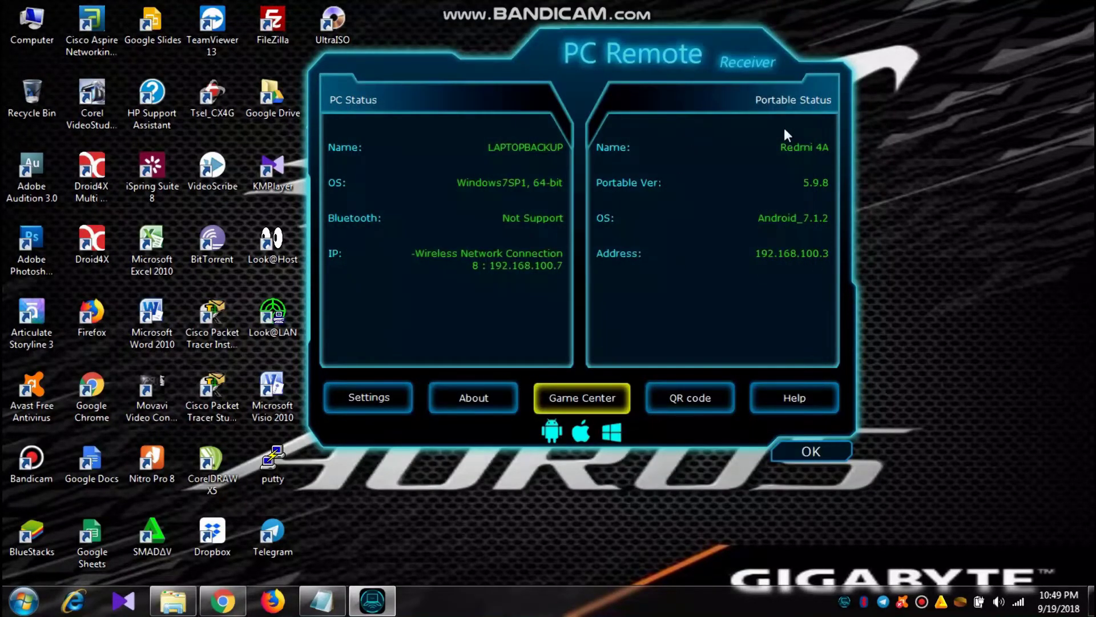
left_click(1018, 603)
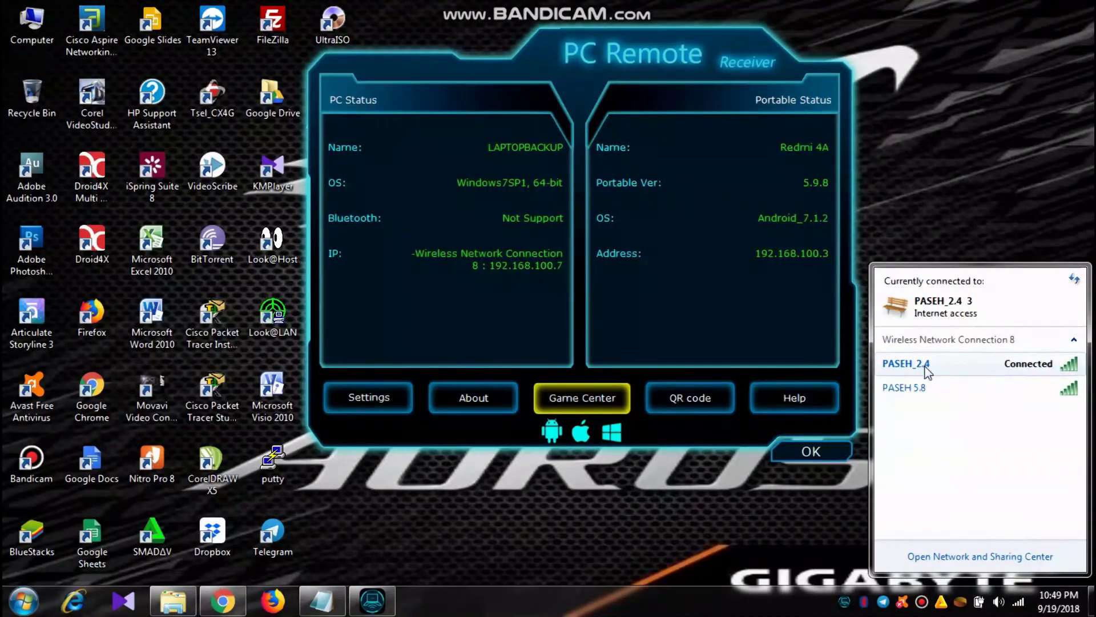
left_click(888, 180)
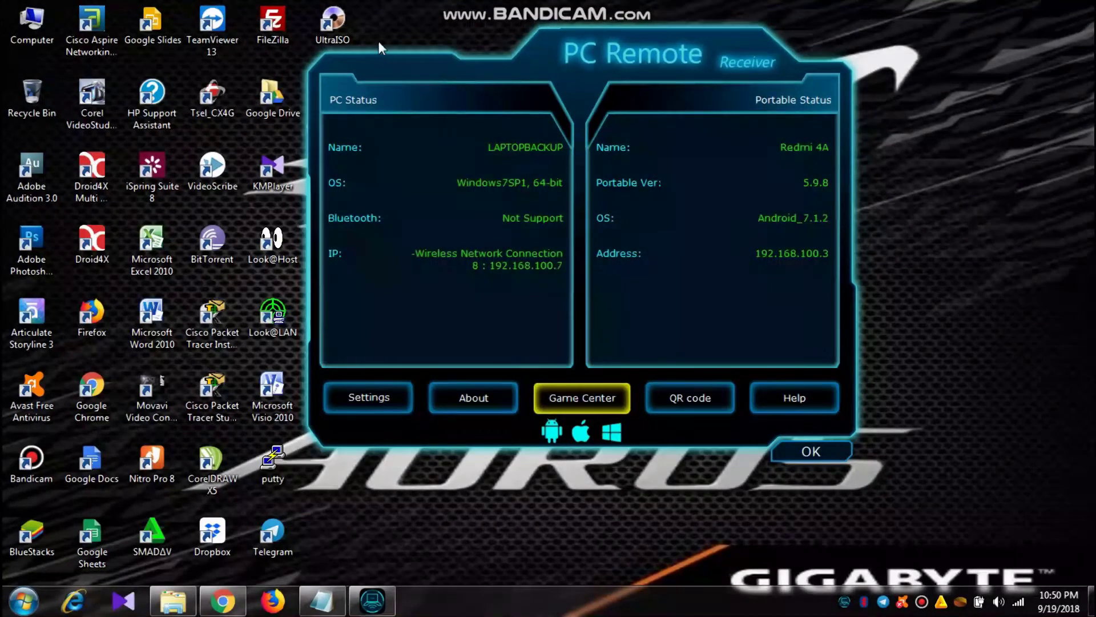
left_click(810, 457)
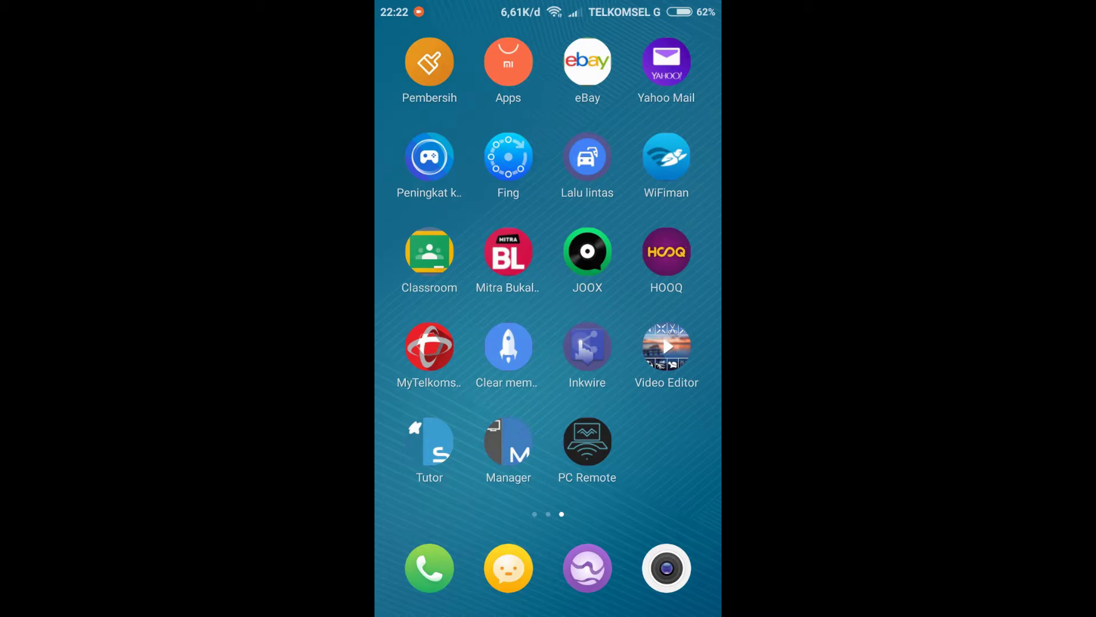
Step: Open PC Remote on the smartphone, start connecting to the PC and dismiss the firewall hint
left_click(587, 441)
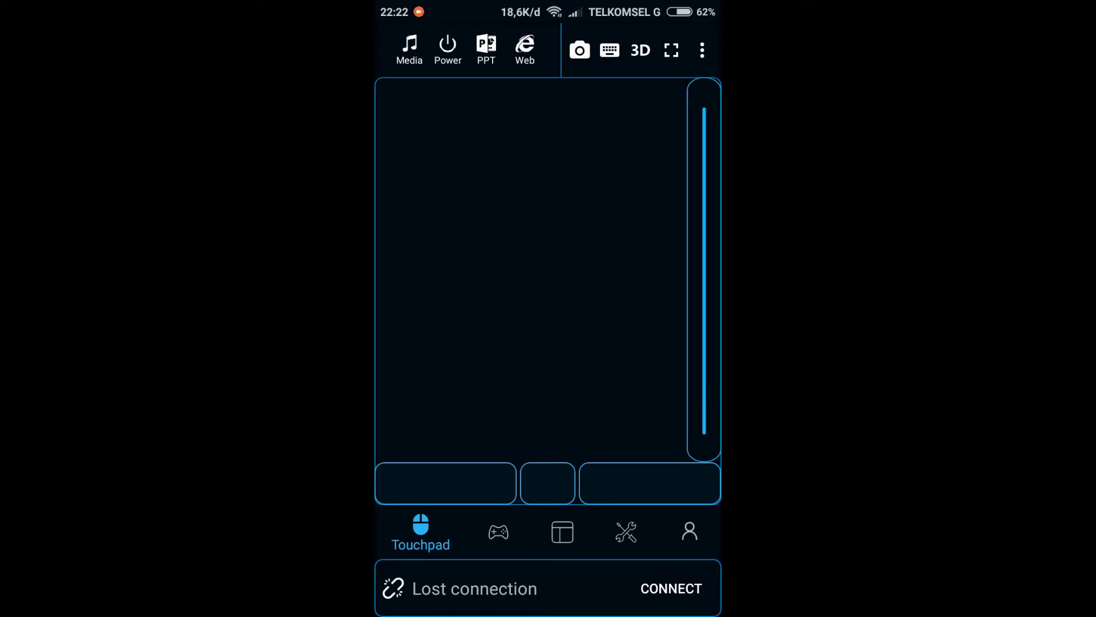
left_click(670, 588)
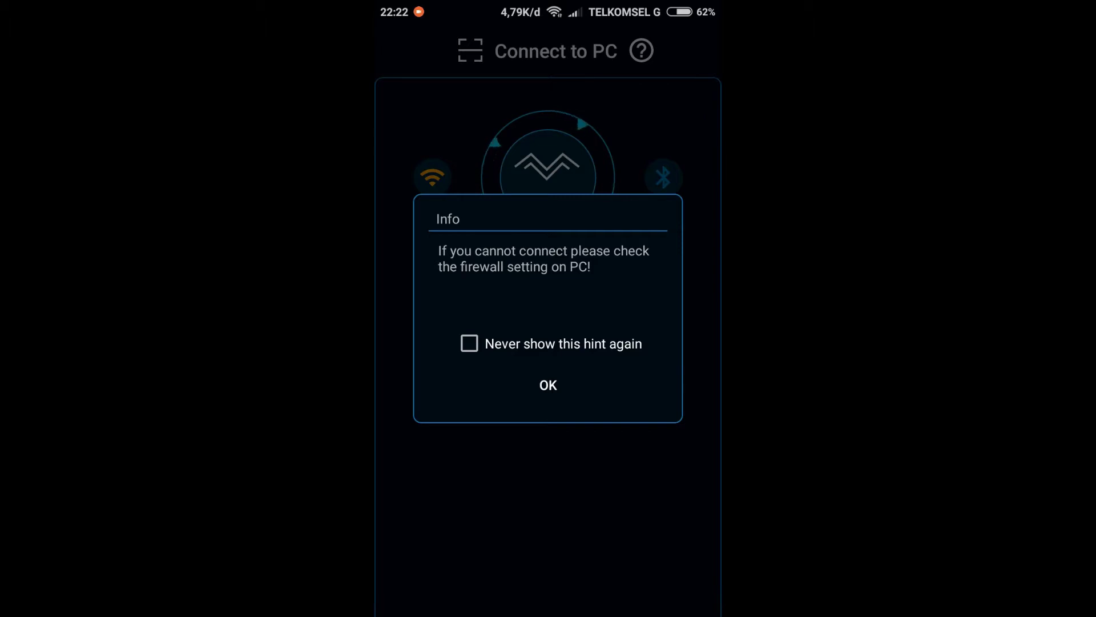
key("Escape")
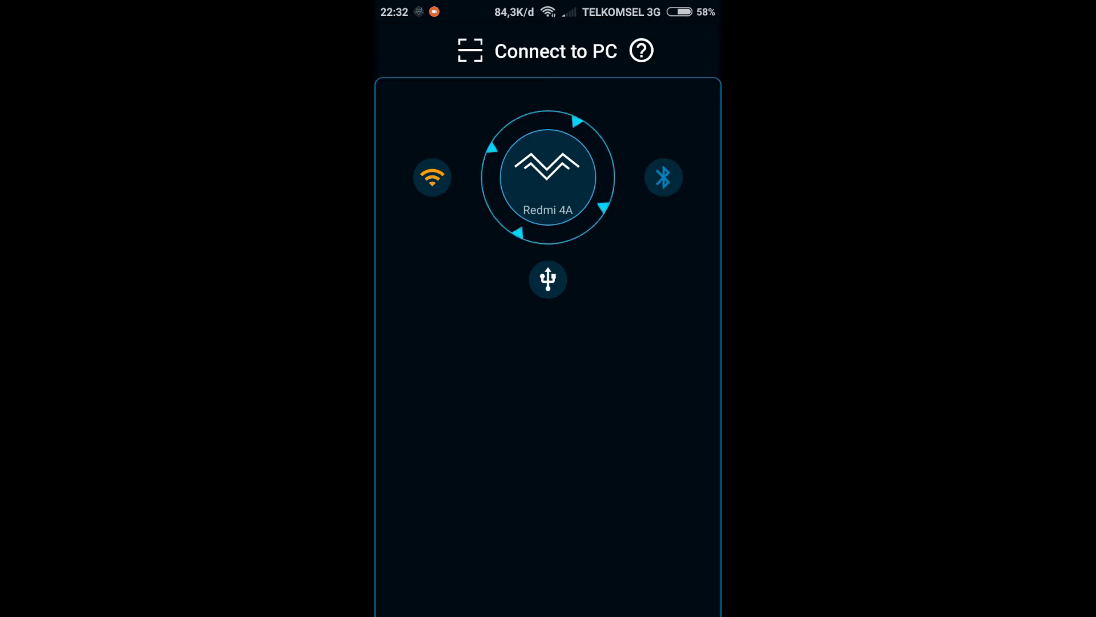
Step: Connect the smartphone to the PC by scanning the receiver's QR code and open the touchpad
left_click(471, 50)
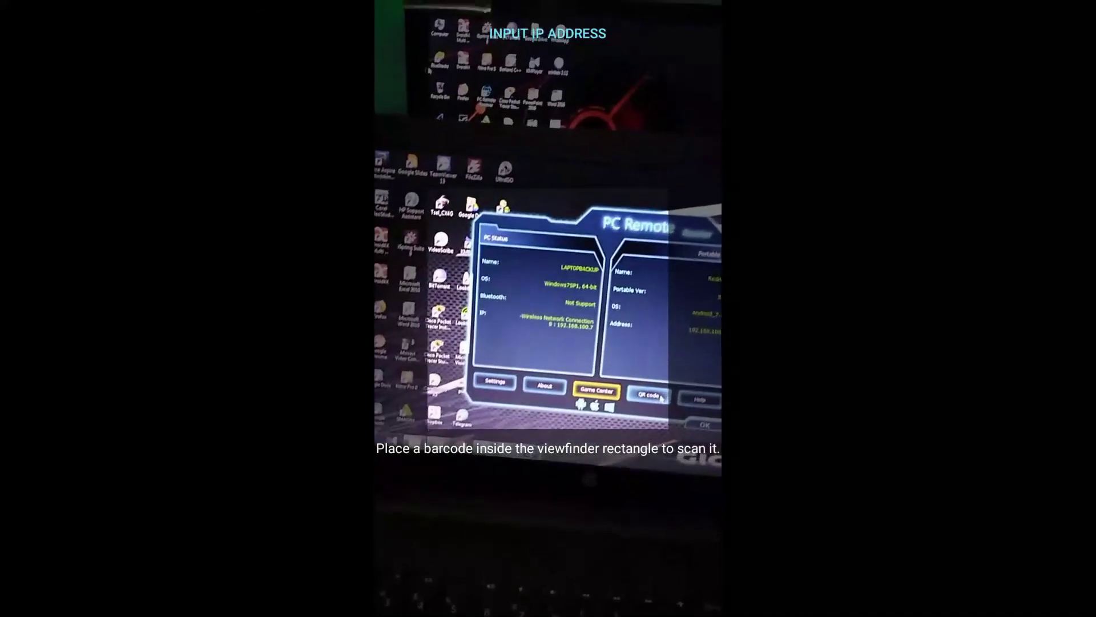
left_click(661, 398)
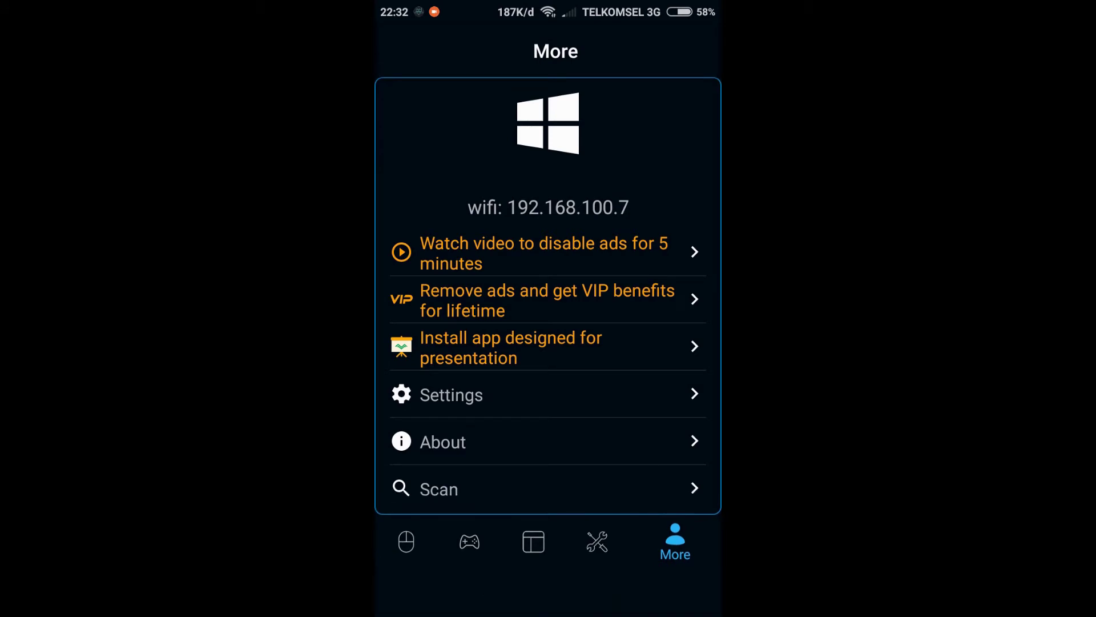
left_click(406, 541)
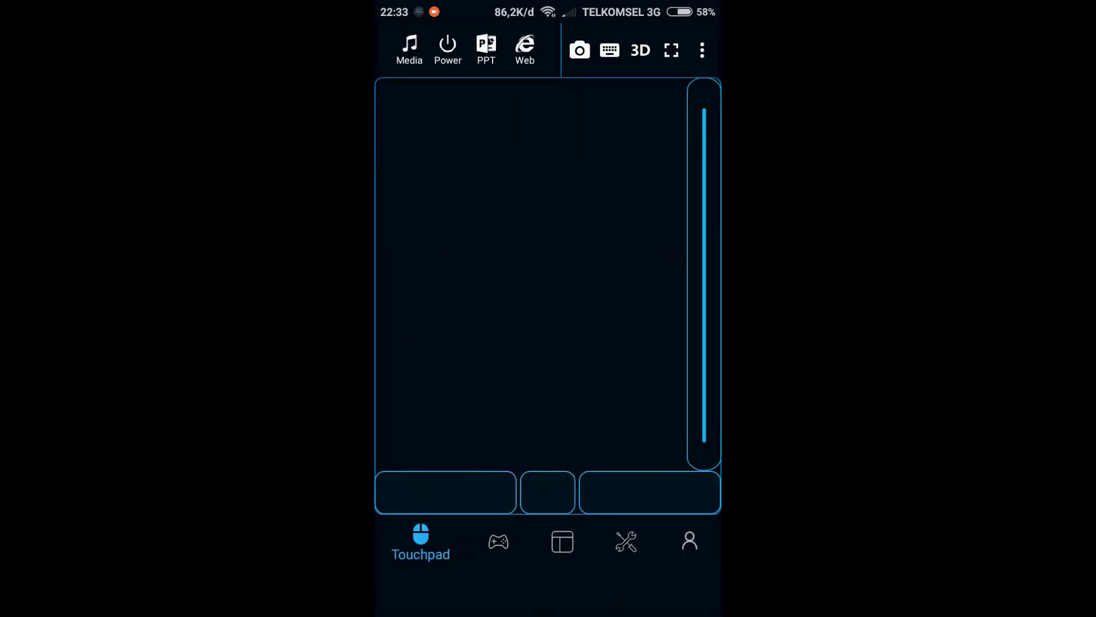